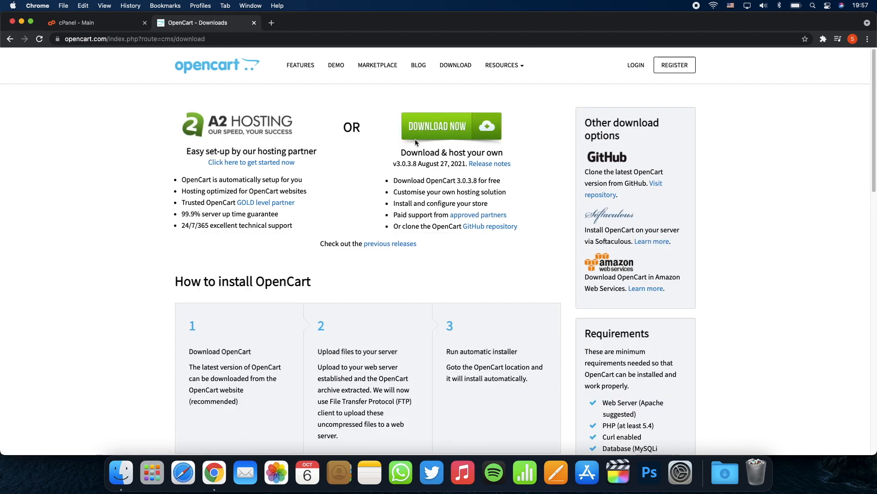
# Step: Download the OpenCart 3.0.3.8 zip from opencart.com and open it to extract
pyautogui.click(426, 138)
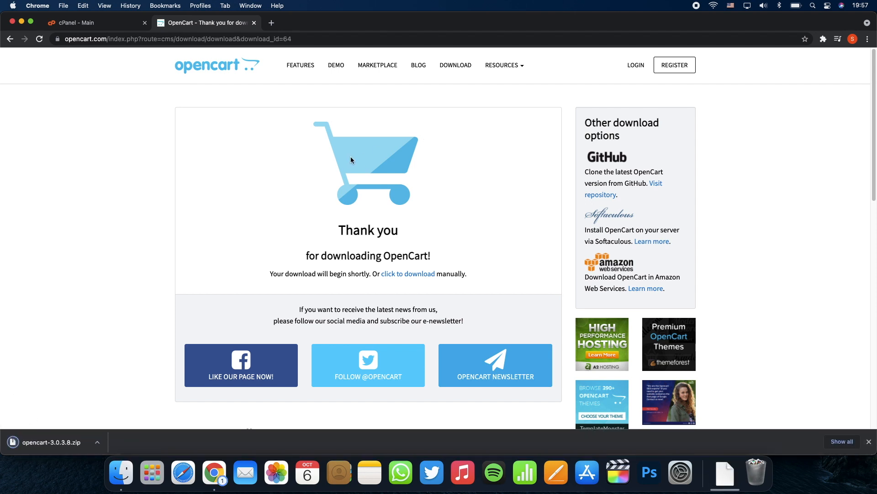
pyautogui.click(68, 439)
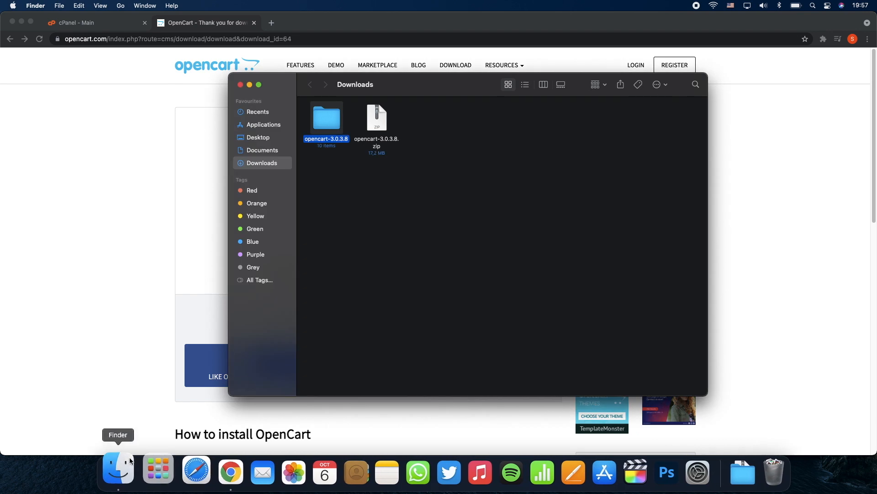
# Step: Open the opencart-3.0.3.8 > upload folder in Finder and show it in list view
pyautogui.click(327, 118)
pyautogui.doubleClick(327, 118)
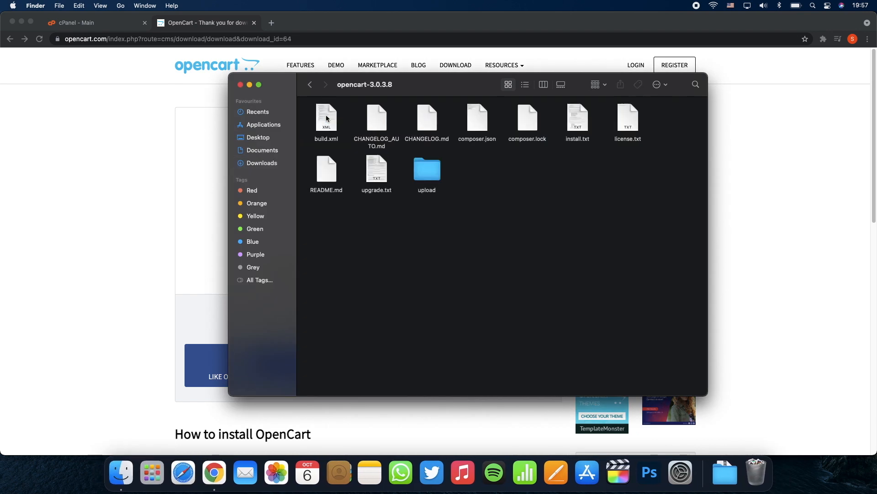
pyautogui.doubleClick(422, 161)
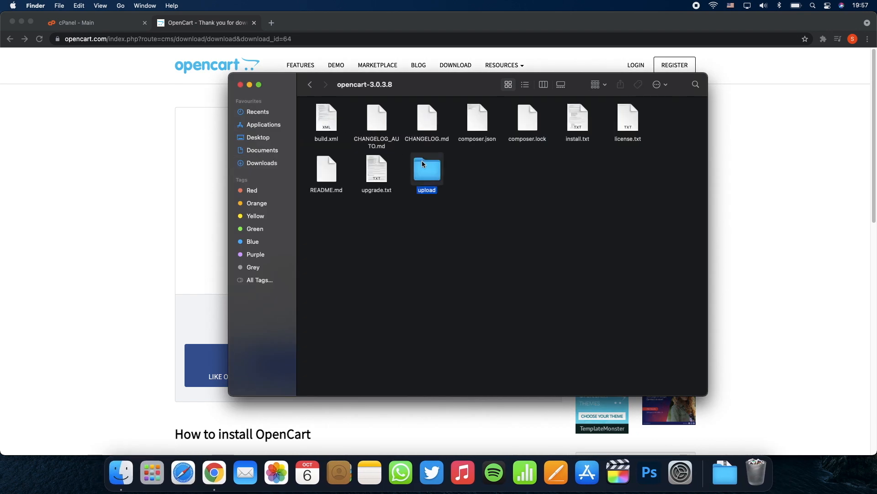
pyautogui.click(523, 86)
# Step: Select all nine items in upload and compress them into Archive.zip
pyautogui.moveTo(365, 229); pyautogui.dragTo(333, 120)
pyautogui.rightClick(332, 118)
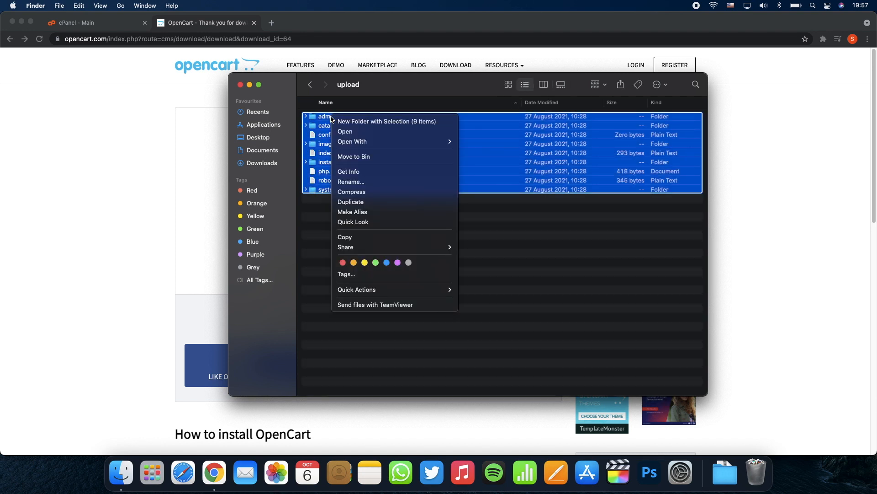
pyautogui.click(357, 191)
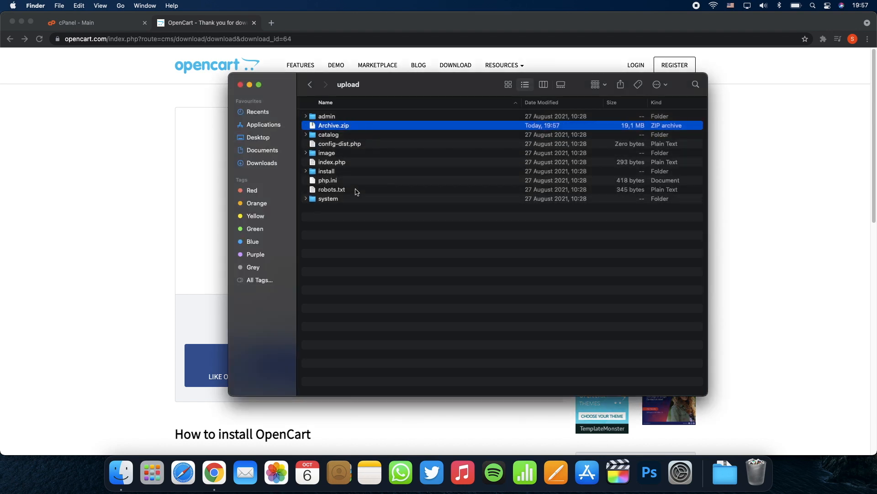
pyautogui.click(366, 245)
# Step: Go to cPanel's File Manager and open the public_html directory
pyautogui.click(114, 149)
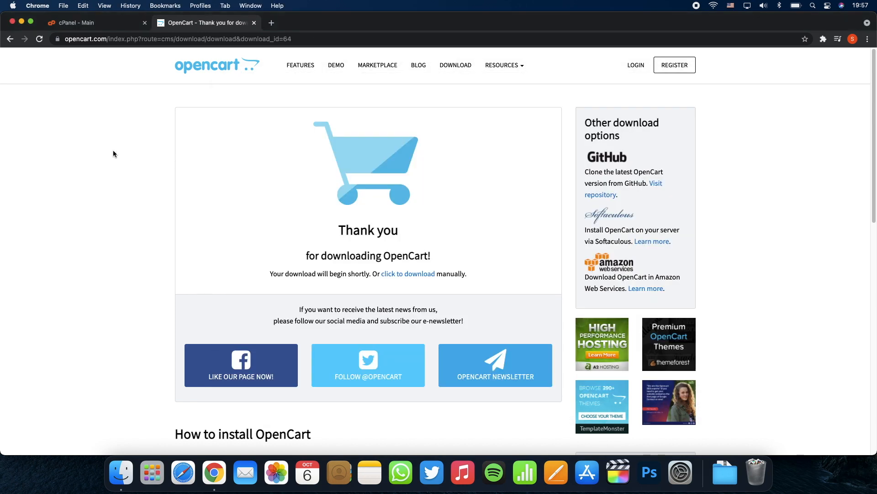
pyautogui.click(125, 27)
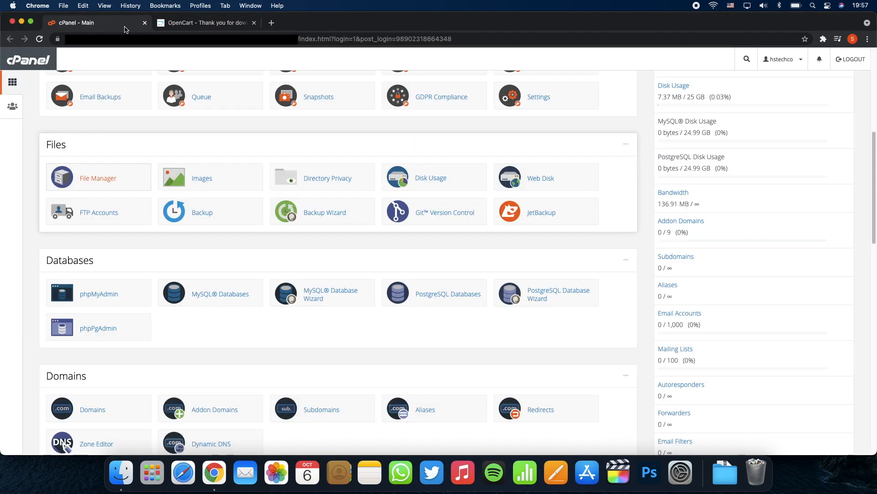
pyautogui.click(111, 181)
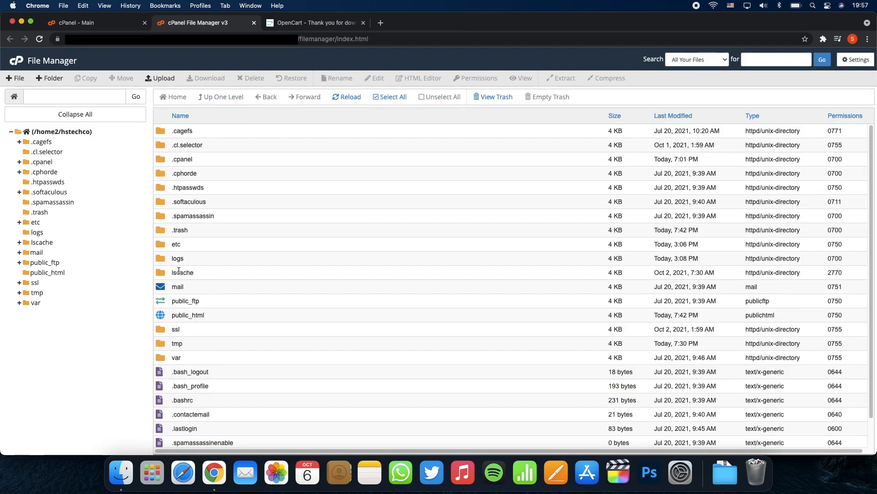
pyautogui.doubleClick(163, 316)
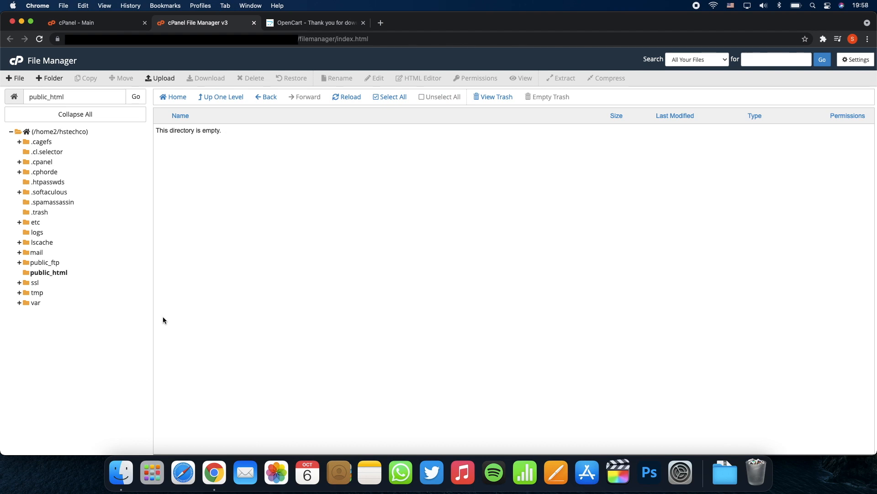
# Step: Upload Downloads/opencart-3.0.3.8/upload/Archive.zip into public_html and return to the listing
pyautogui.click(167, 80)
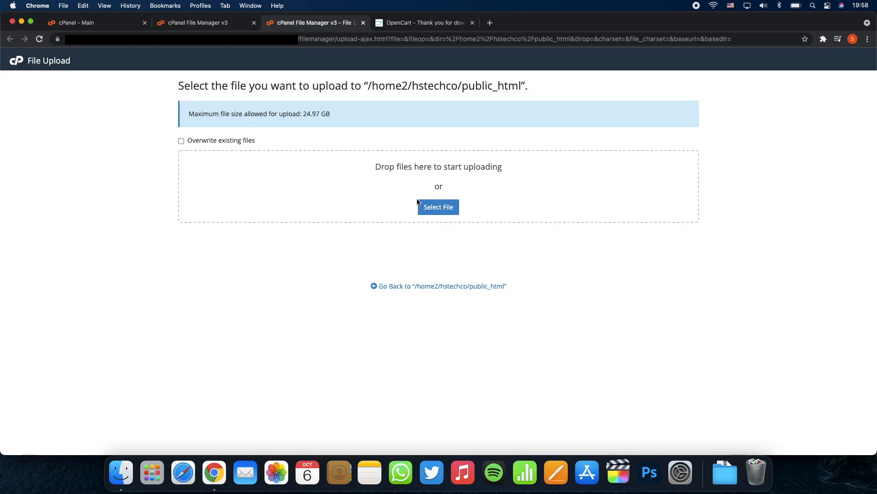
pyautogui.click(418, 203)
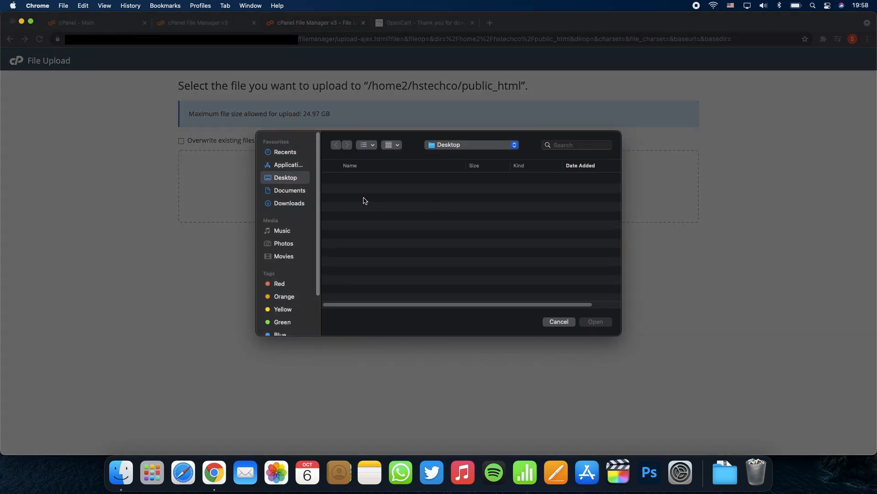
pyautogui.click(300, 203)
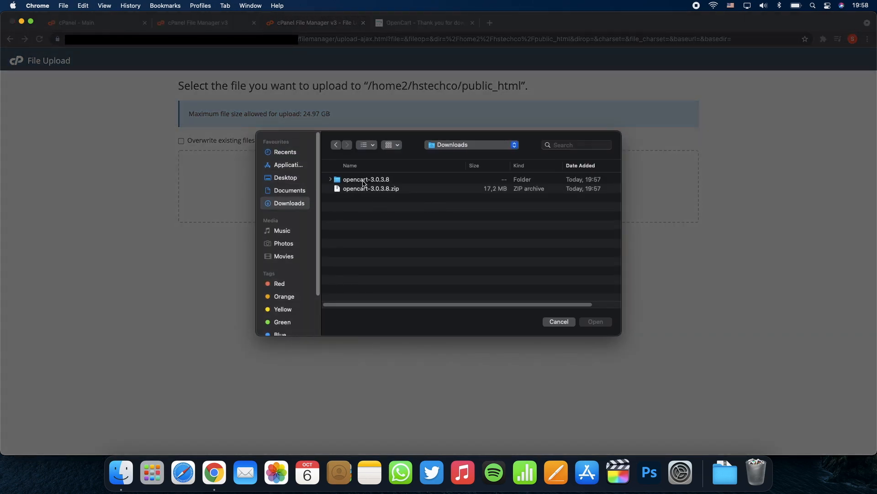
pyautogui.doubleClick(365, 182)
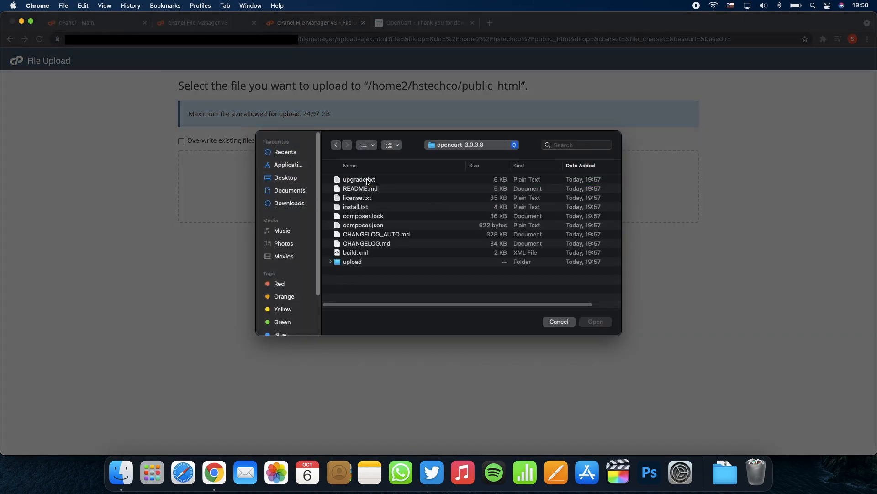
pyautogui.doubleClick(360, 262)
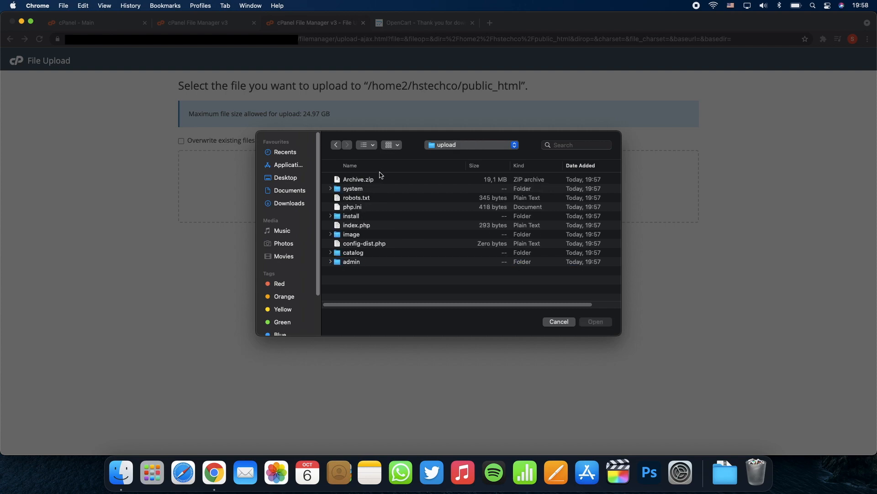
pyautogui.doubleClick(371, 180)
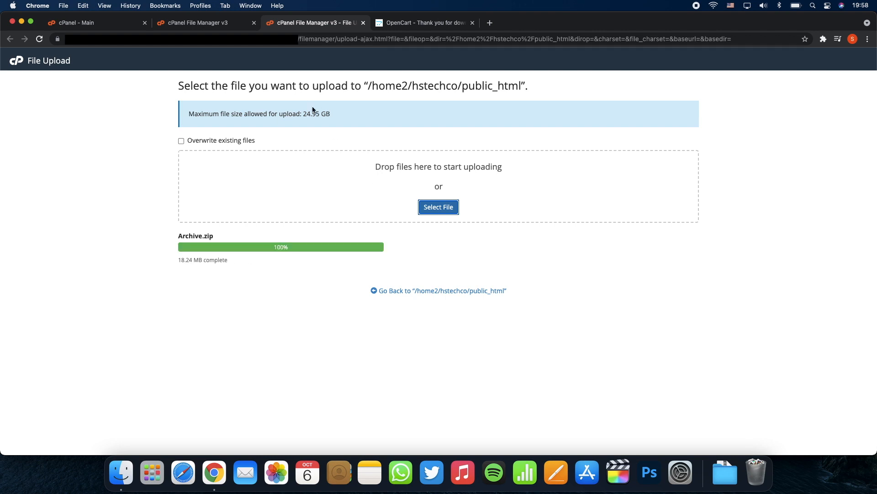
pyautogui.click(226, 24)
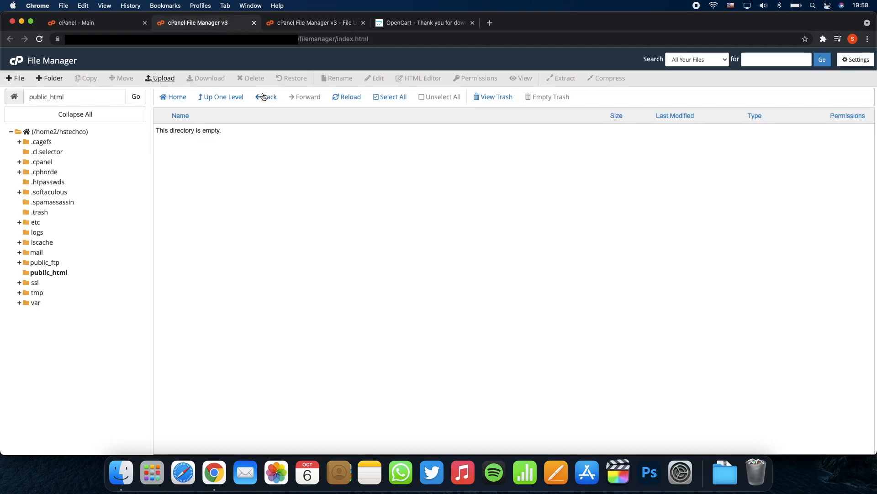
# Step: Reload the listing, extract Archive.zip into /public_html, and close the extraction results
pyautogui.click(345, 101)
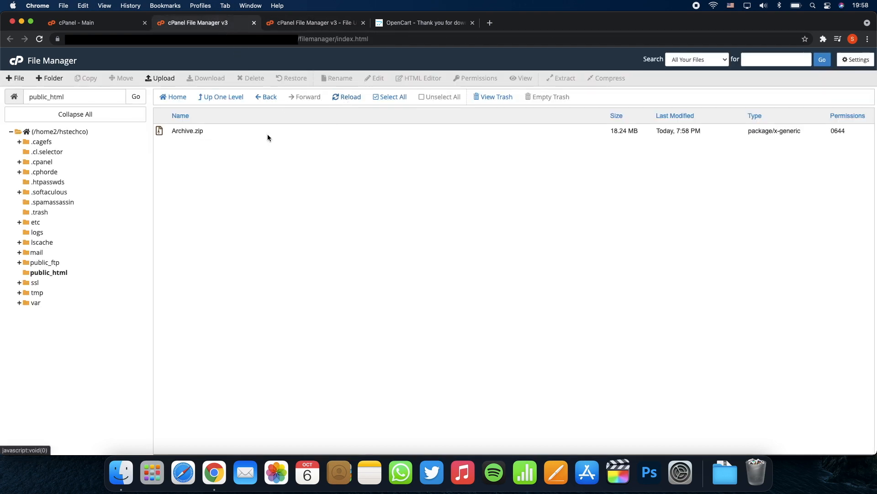
pyautogui.click(224, 131)
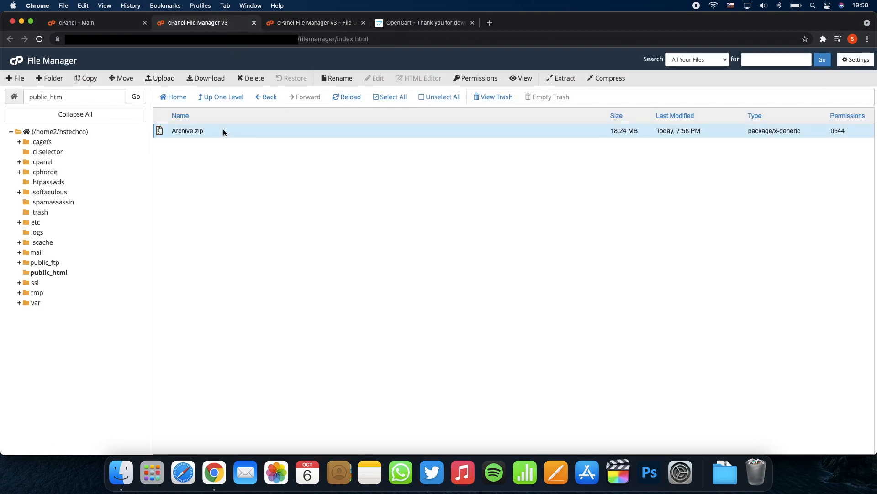
pyautogui.rightClick(223, 132)
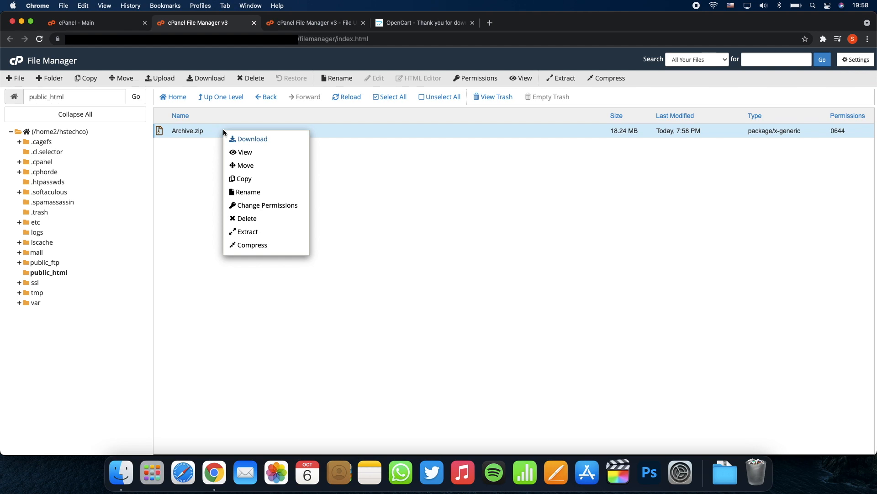
pyautogui.click(245, 232)
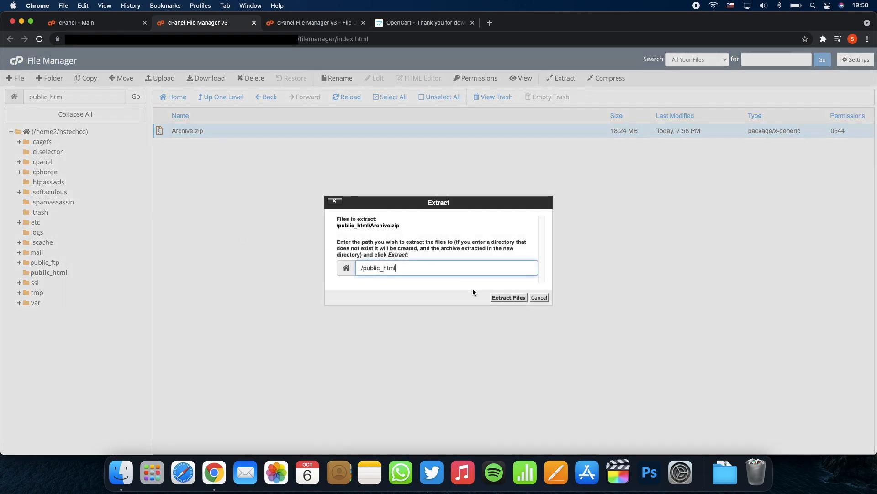
pyautogui.click(501, 298)
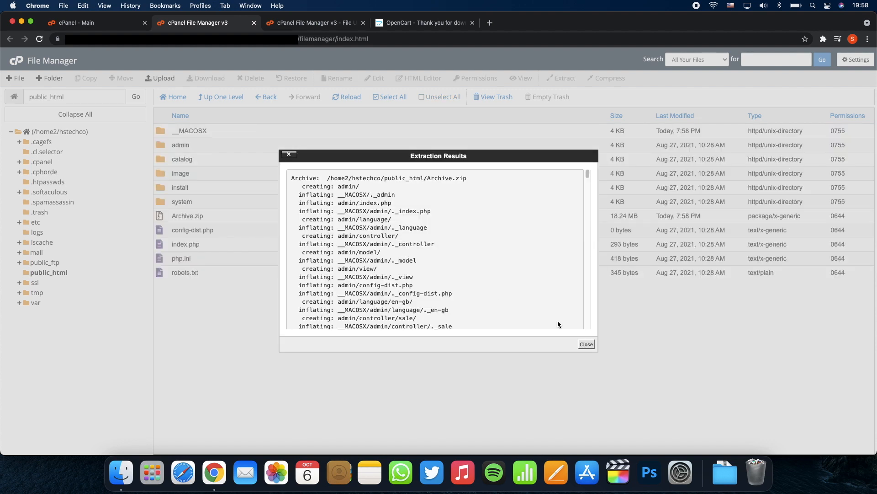
pyautogui.click(586, 344)
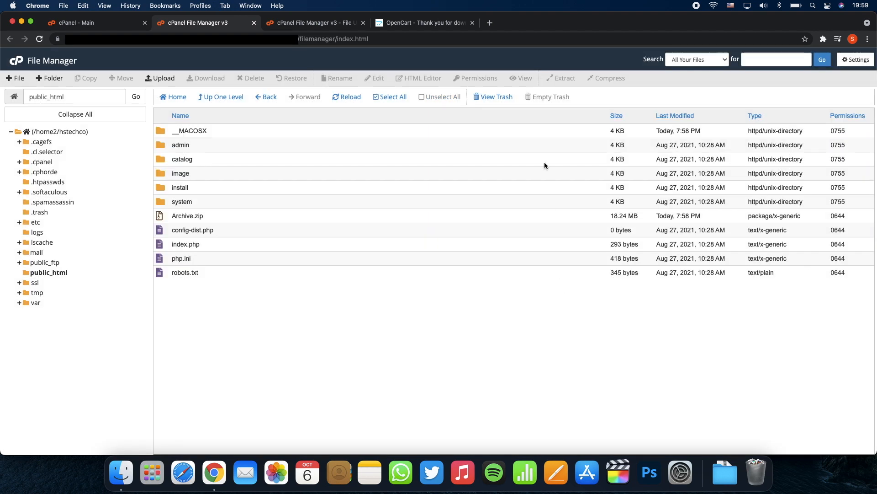
# Step: Load the store's installer in a new tab and accept the licence
pyautogui.click(490, 22)
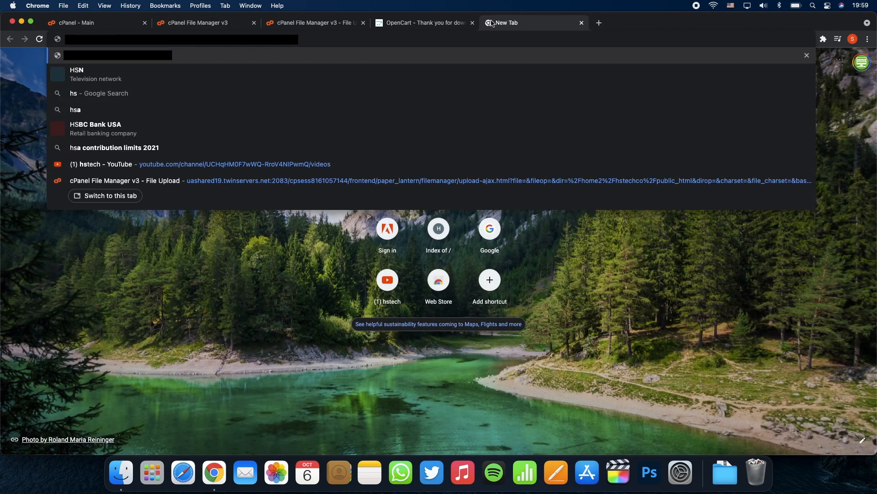
pyautogui.press('Return')
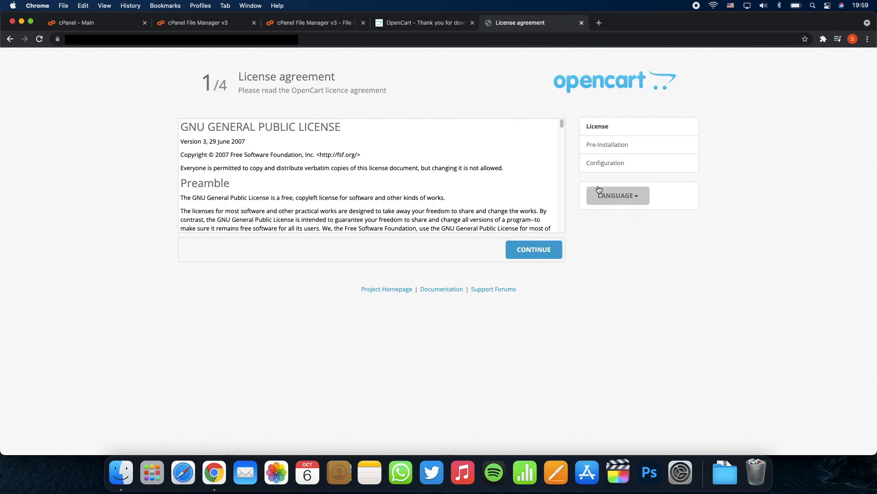
pyautogui.click(538, 255)
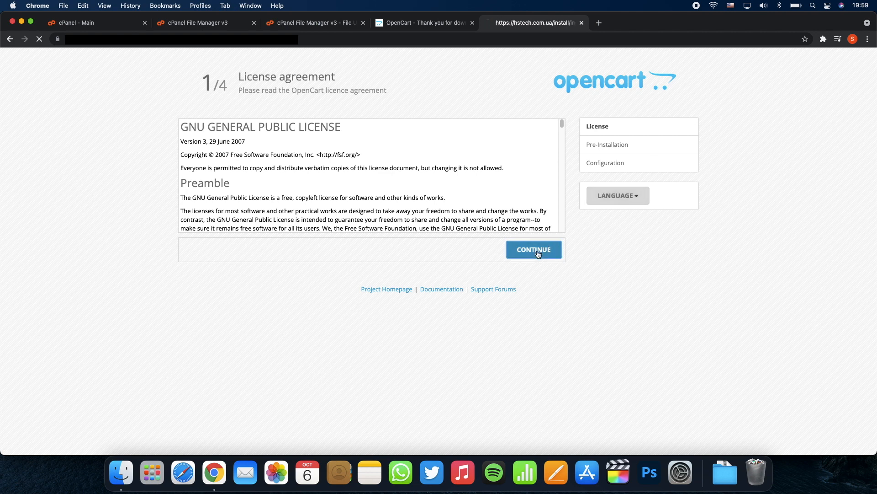
# Step: Scroll through the extension, file and directory permission tables on the Pre-Installation page
pyautogui.scroll(-5, 538, 254)
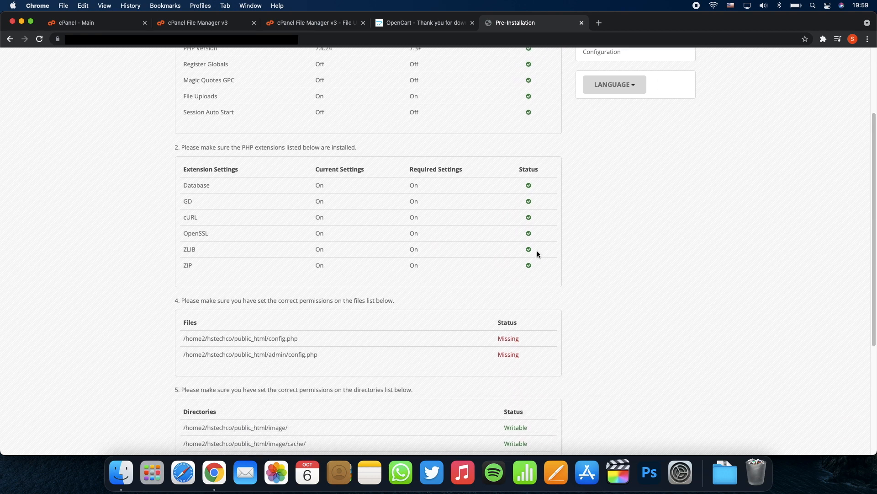
pyautogui.scroll(-3, 537, 254)
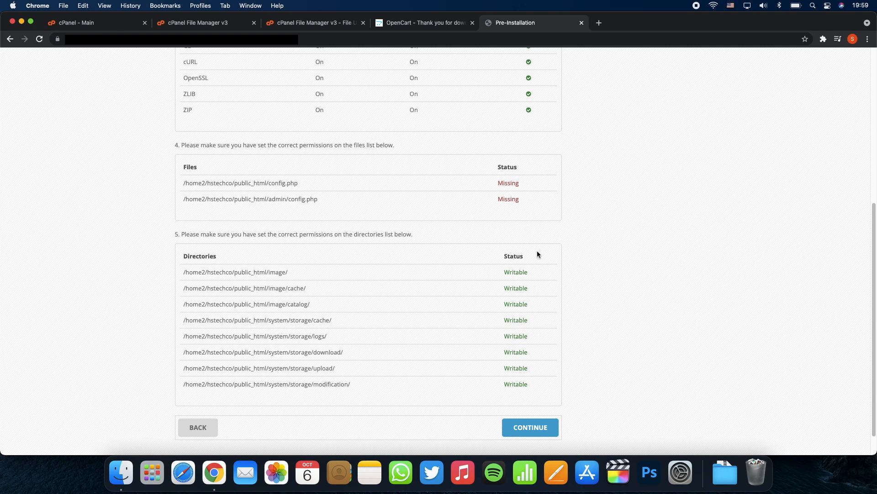
pyautogui.scroll(-1, 538, 254)
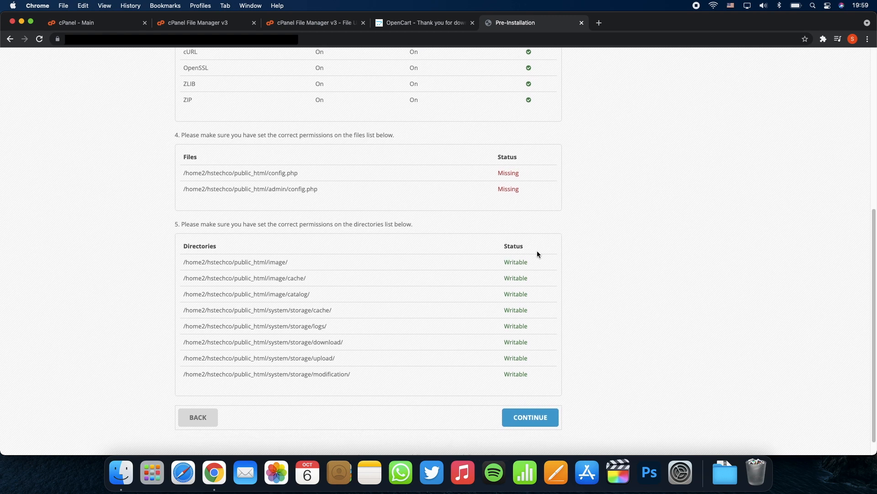
pyautogui.scroll(10, 538, 252)
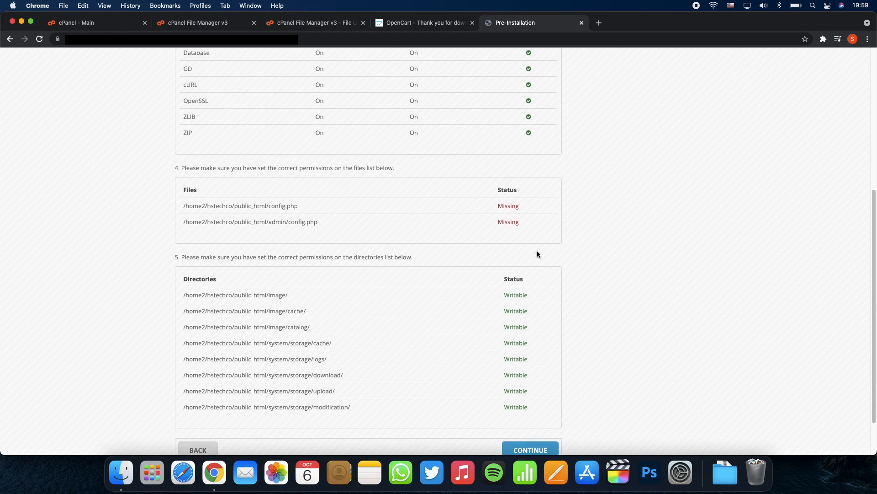
pyautogui.scroll(-7, 537, 252)
pyautogui.scroll(-1, 537, 254)
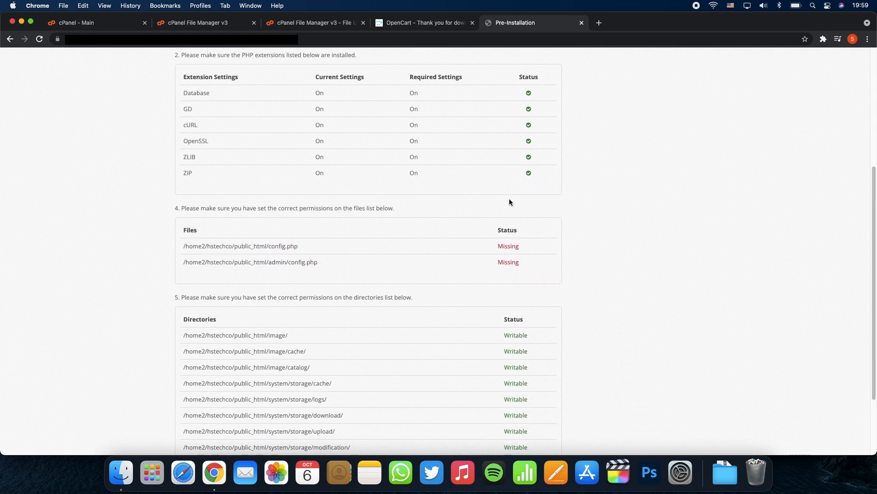
# Step: Close the finished File Upload tab and recheck the installer requirements from the public_html listing
pyautogui.click(329, 24)
pyautogui.click(364, 22)
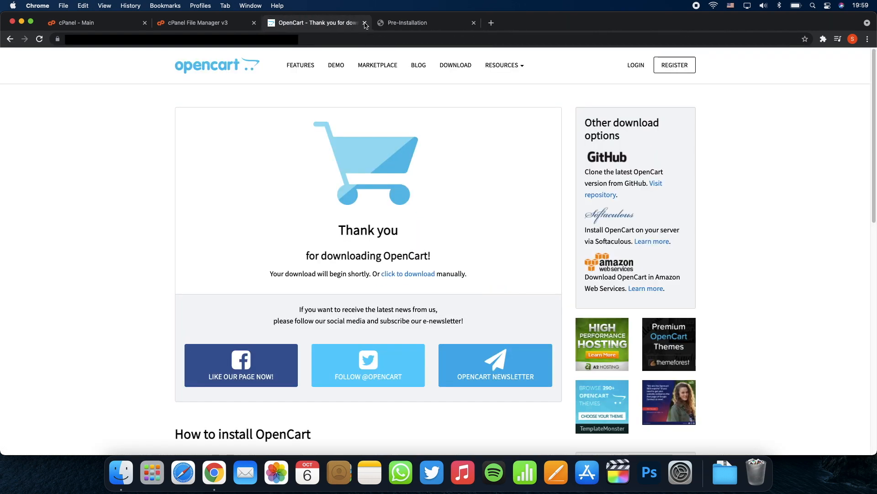
pyautogui.click(229, 25)
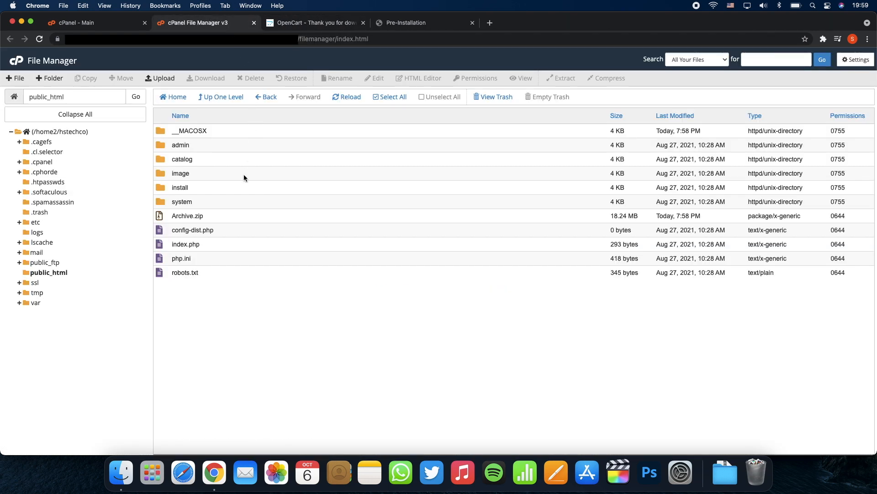
pyautogui.click(236, 227)
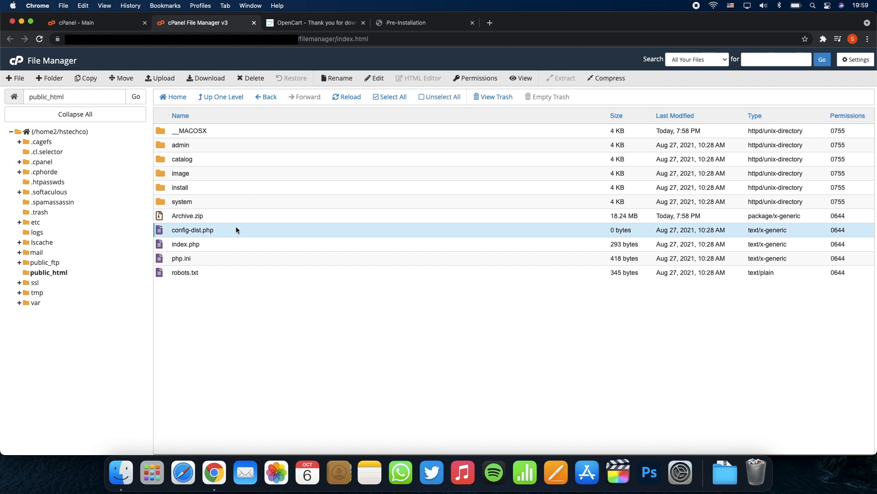
pyautogui.click(410, 27)
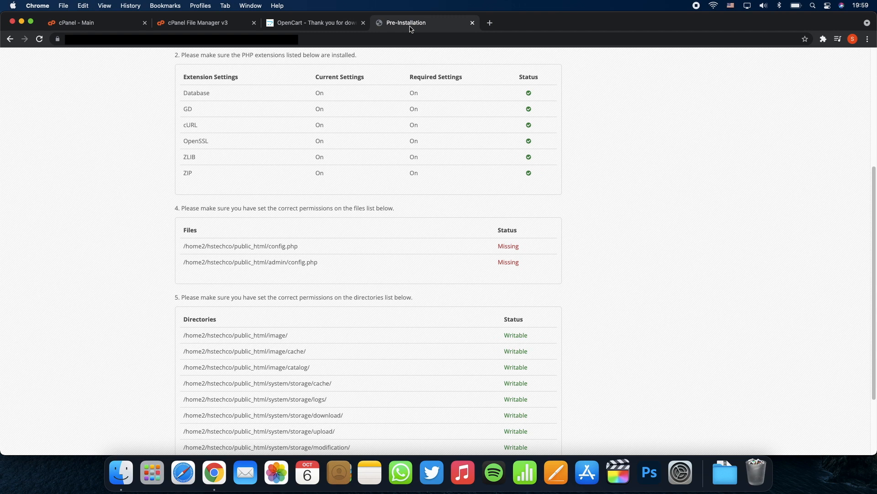
pyautogui.click(236, 24)
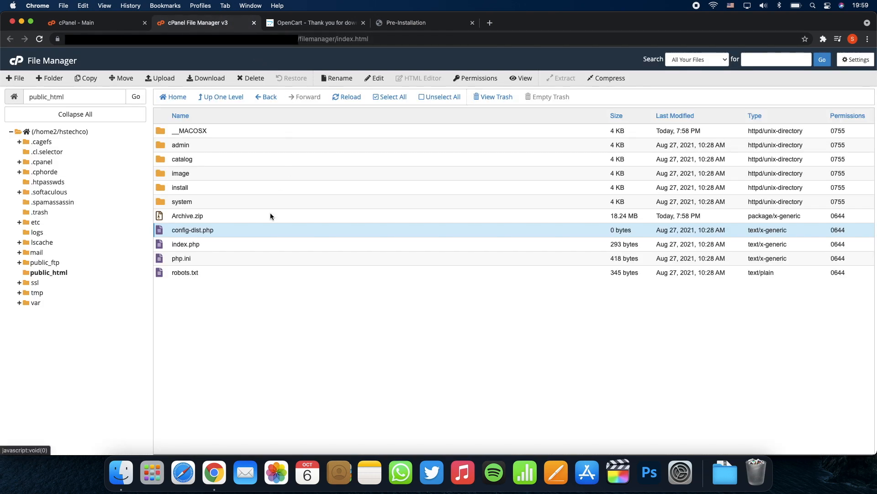
# Step: Rename public_html's config-dist.php to config.php by removing '-dist'
pyautogui.rightClick(242, 231)
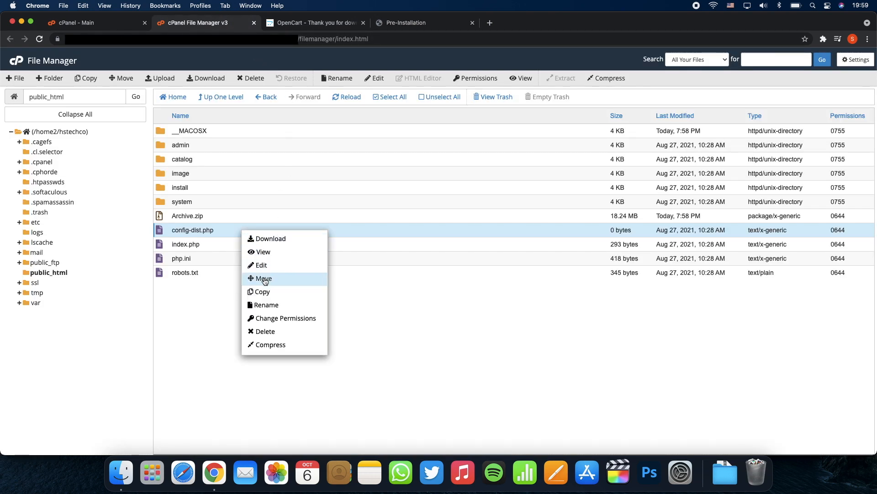
pyautogui.click(262, 305)
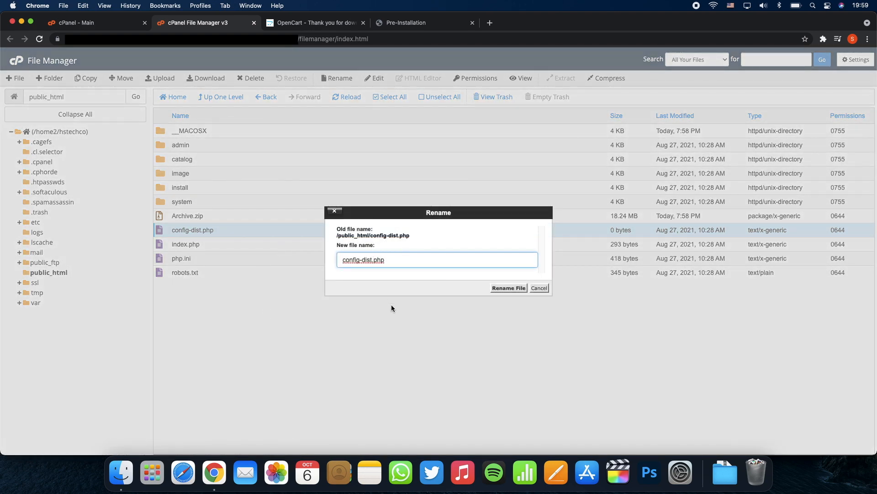
pyautogui.press('BackSpace')
pyautogui.press('BackSpace')
pyautogui.press('BackSpace')
pyautogui.press('BackSpace')
pyautogui.press('BackSpace')
pyautogui.press('Return')
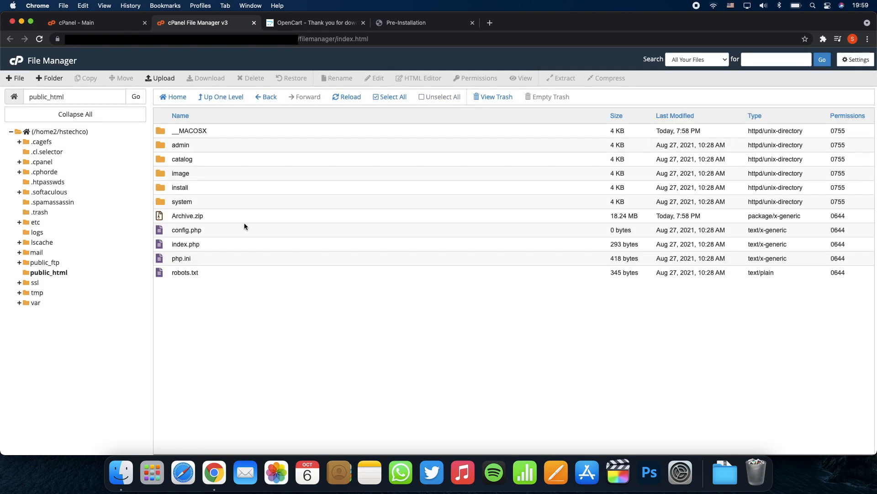
pyautogui.click(238, 229)
# Step: Give config.php 0777 permissions by adding Group and World write and execute
pyautogui.rightClick(237, 228)
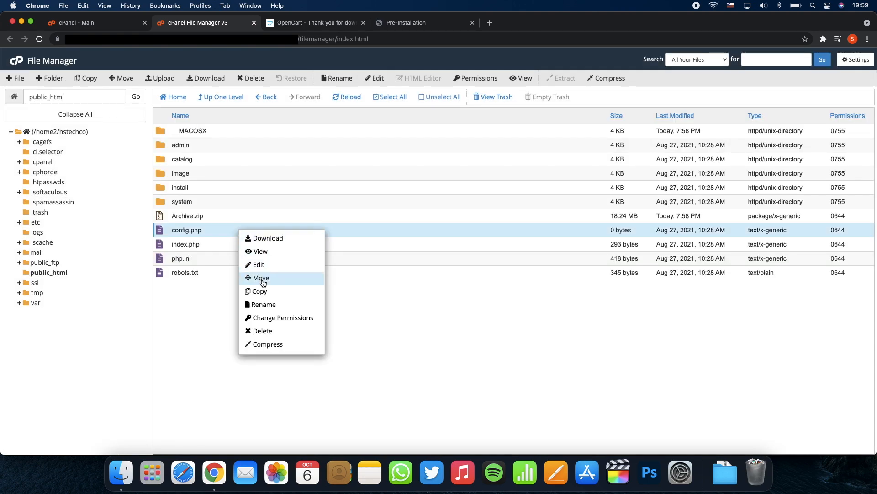
pyautogui.click(266, 318)
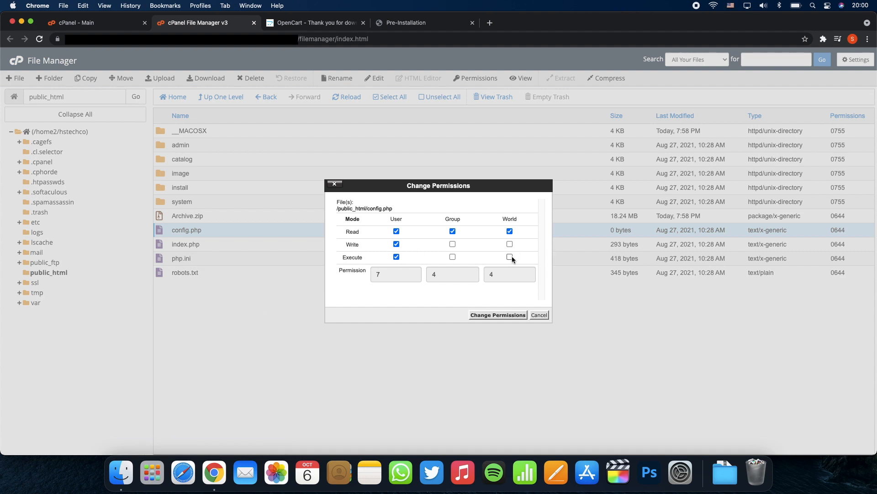
pyautogui.click(454, 244)
pyautogui.click(453, 257)
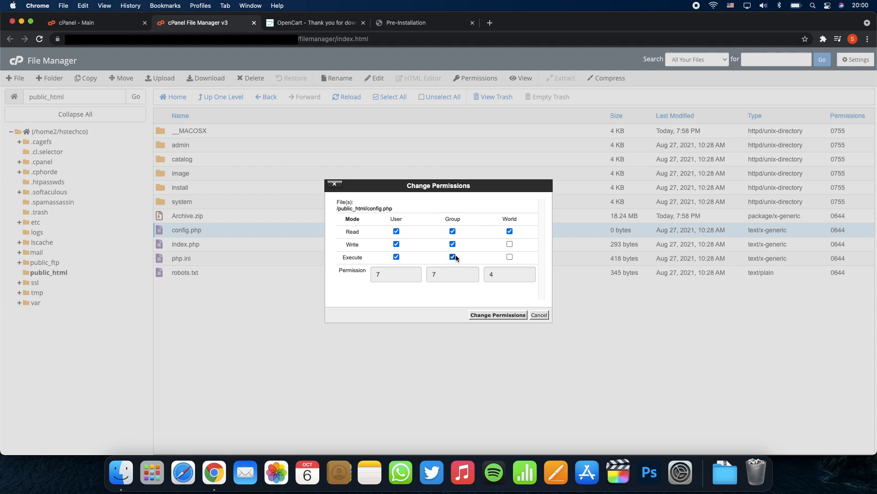
pyautogui.click(510, 256)
pyautogui.click(510, 244)
pyautogui.click(499, 315)
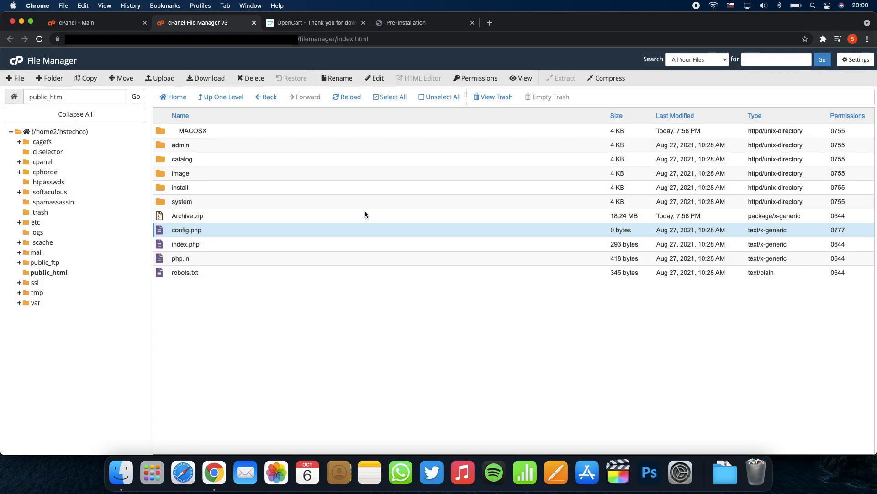
# Step: Check the installer's requirement list, then open the admin folder
pyautogui.click(402, 26)
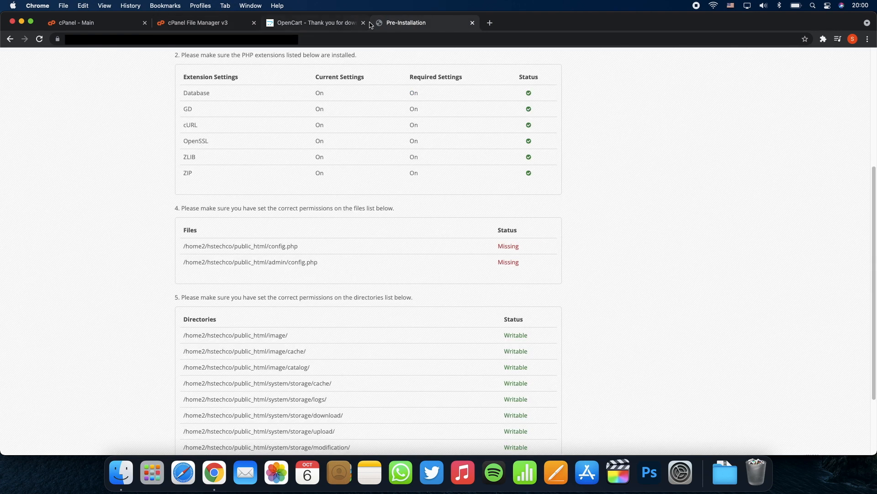
pyautogui.click(218, 20)
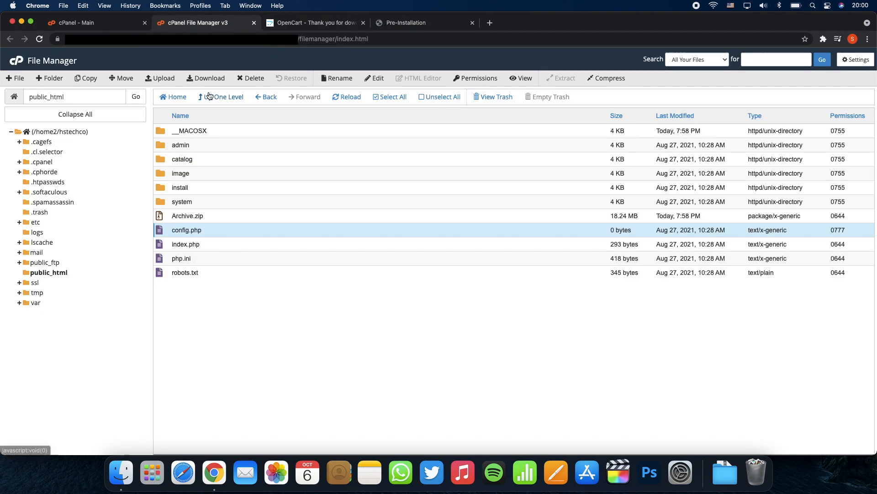
pyautogui.doubleClick(205, 144)
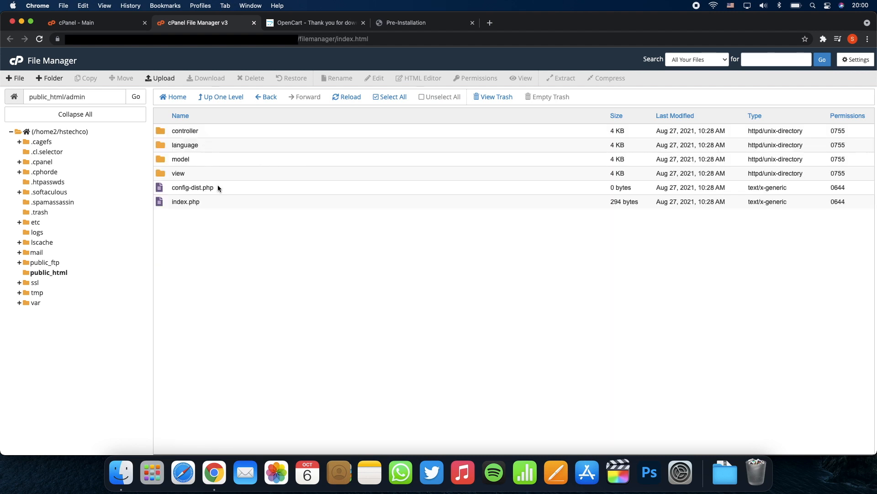
# Step: Rename admin's config-dist.php to config.php
pyautogui.click(218, 188)
pyautogui.rightClick(219, 187)
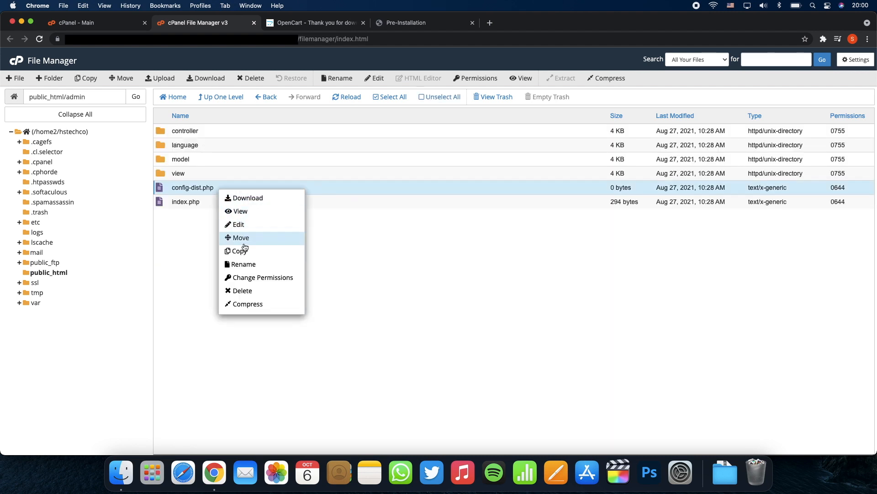
pyautogui.click(244, 263)
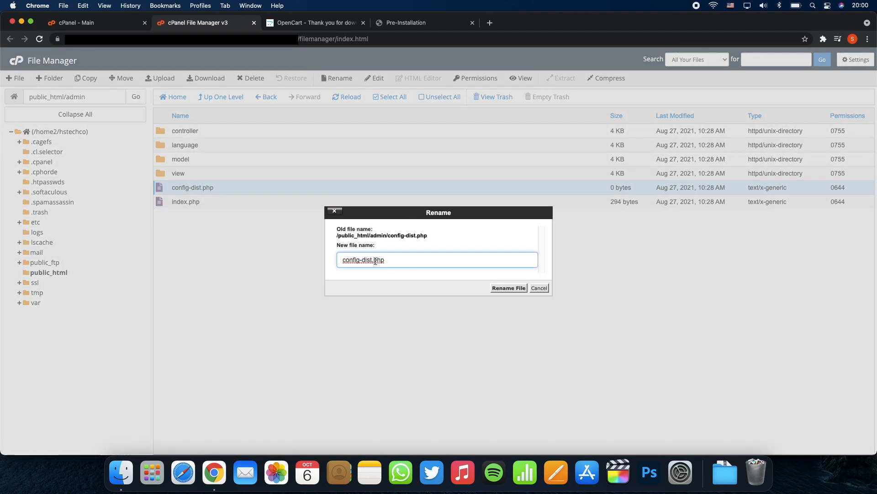
pyautogui.click(372, 260)
pyautogui.press('BackSpace')
pyautogui.press('BackSpace')
pyautogui.press('BackSpace')
pyautogui.press('BackSpace')
pyautogui.press('BackSpace')
pyautogui.press('Return')
# Step: Make admin's config.php fully writable, then return to the Pre-Installation checks
pyautogui.rightClick(221, 186)
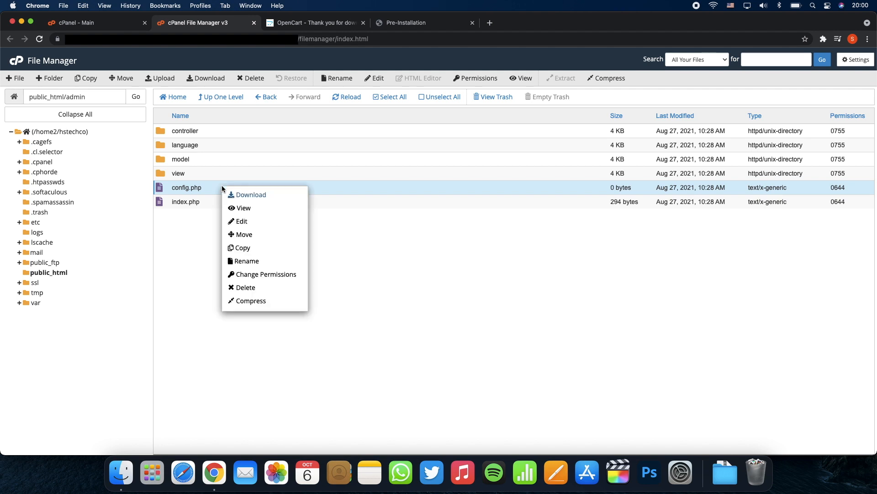
pyautogui.click(252, 277)
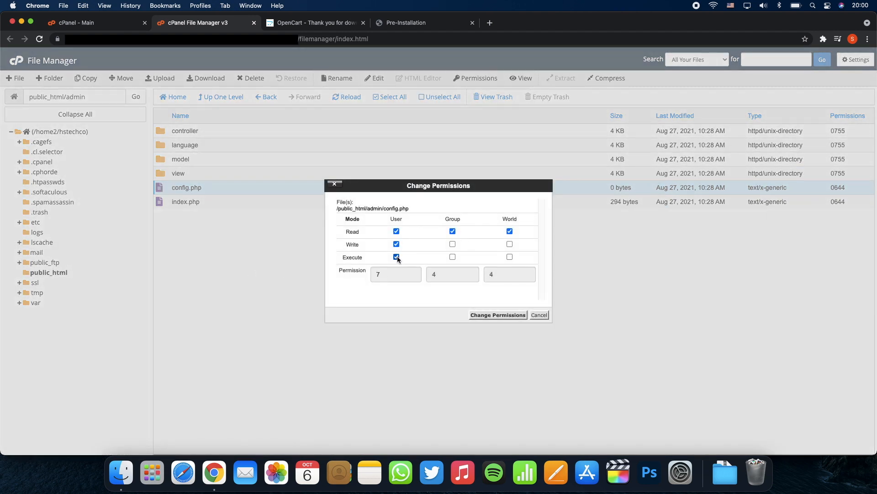
pyautogui.click(510, 244)
pyautogui.click(452, 257)
pyautogui.click(480, 314)
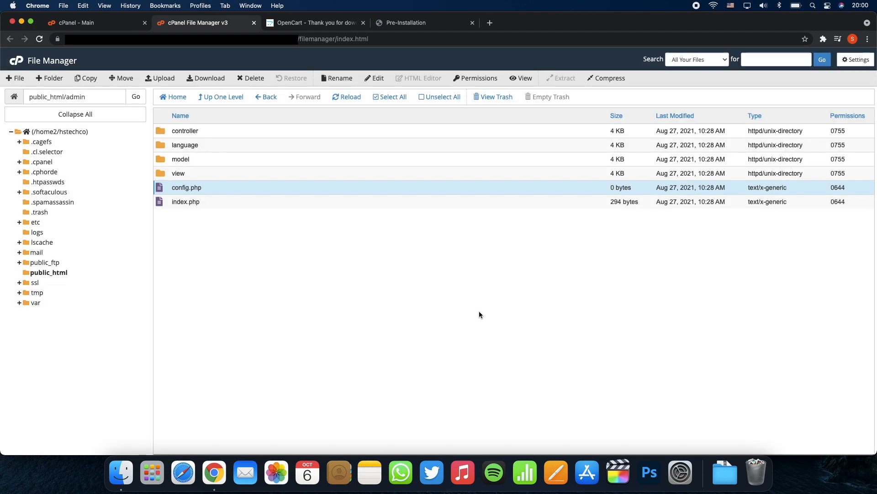
pyautogui.click(421, 23)
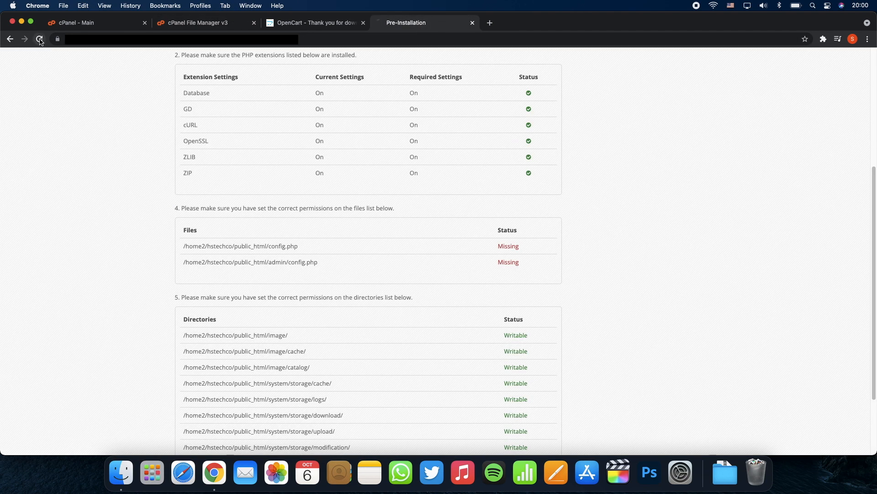
# Step: Continue to the 3/4 Configuration step keeping MySQLi, then switch to the cPanel dashboard
pyautogui.scroll(-3, 111, 209)
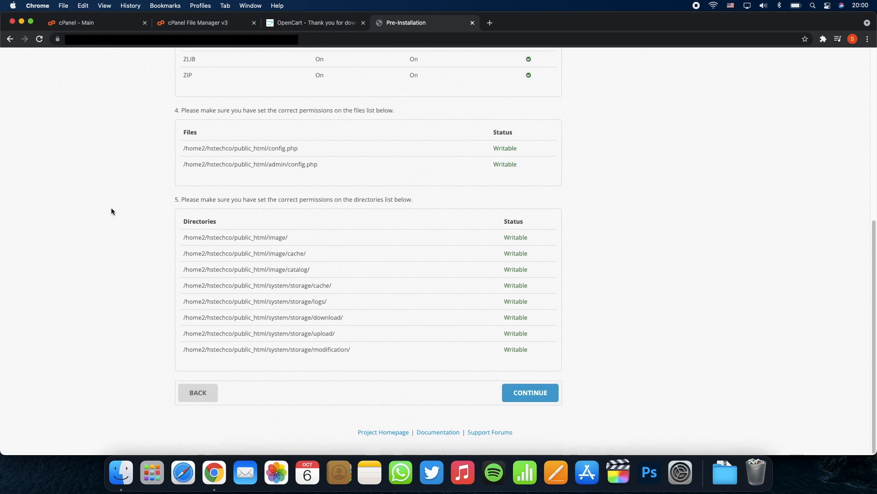
pyautogui.click(528, 398)
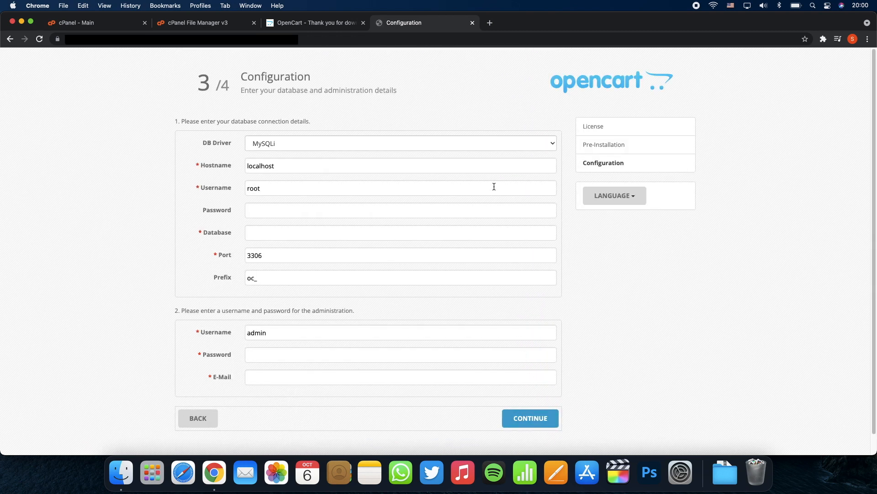
pyautogui.click(484, 145)
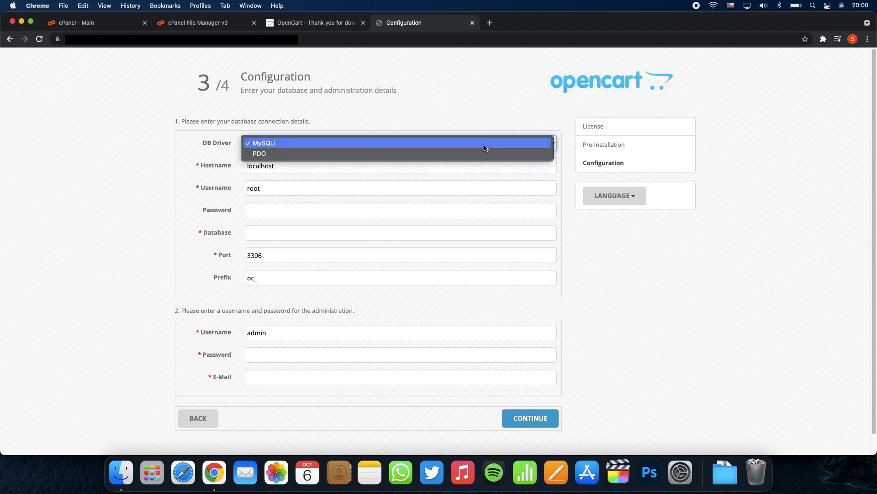
pyautogui.click(485, 147)
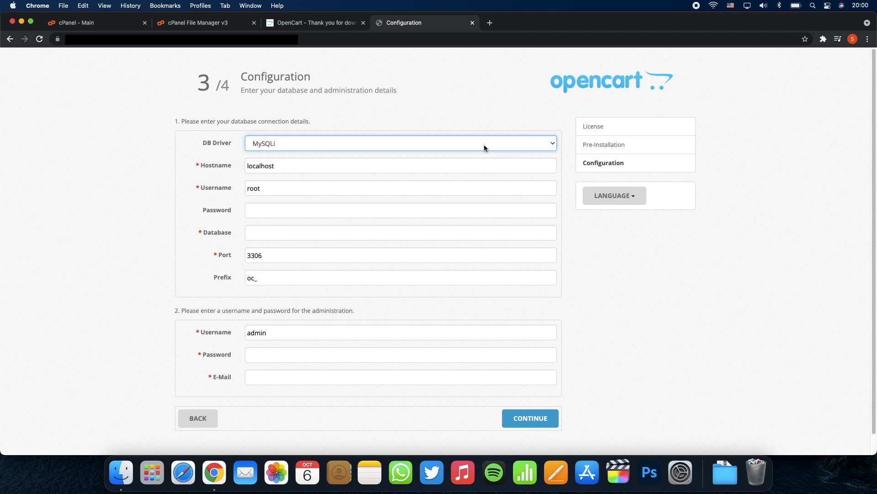
pyautogui.click(120, 24)
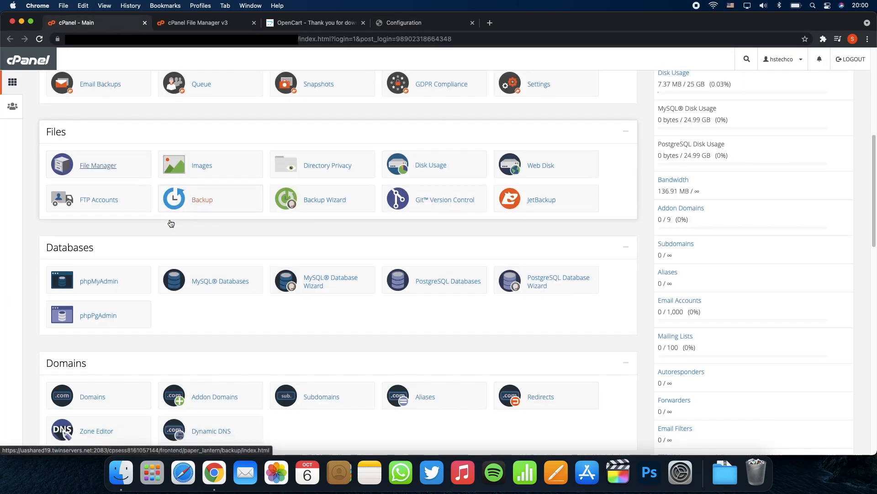
# Step: Create a new MySQL database named with suffix 'oc' in MySQL Databases
pyautogui.scroll(-5, 171, 223)
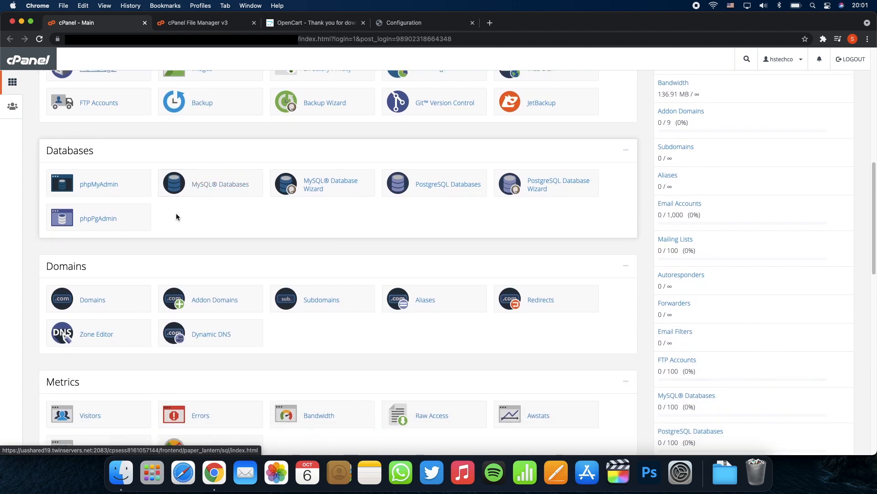
pyautogui.click(216, 189)
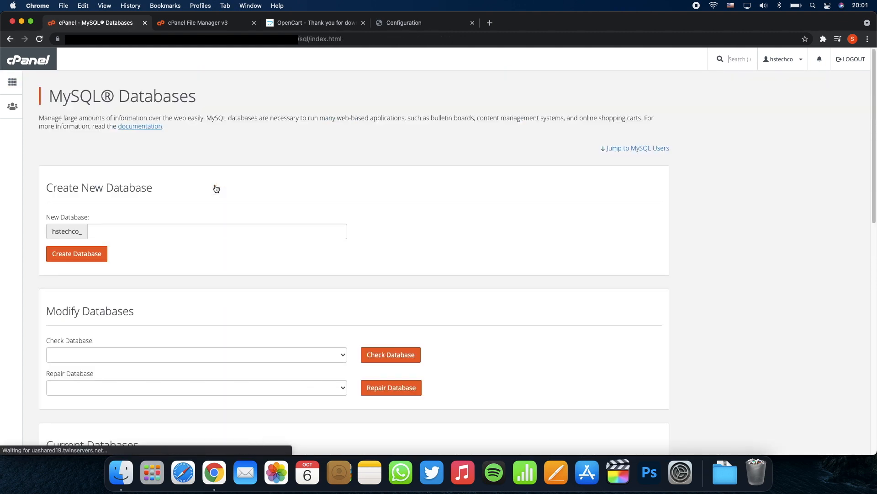
pyautogui.scroll(-2, 215, 188)
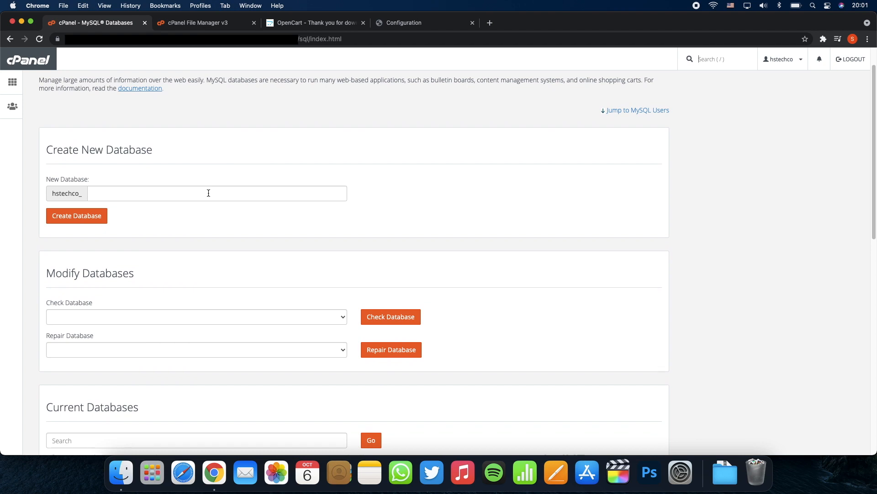
pyautogui.click(208, 193)
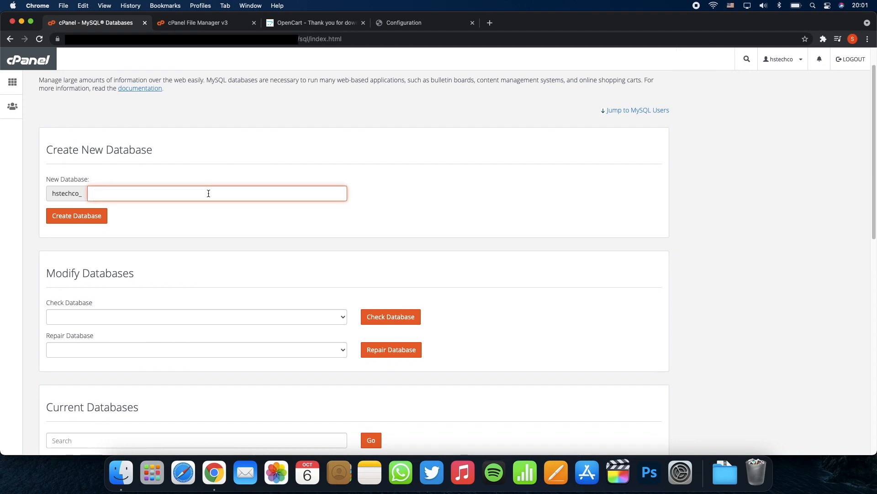
pyautogui.write('oc')
pyautogui.click(92, 221)
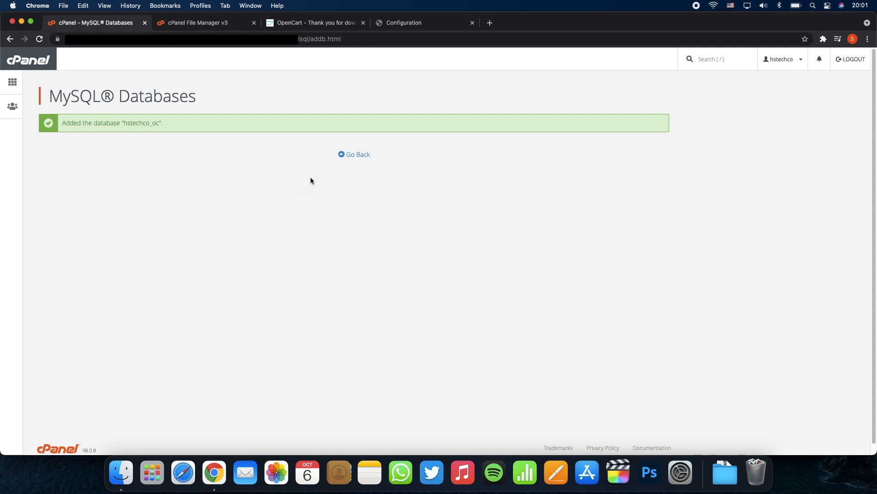
# Step: Fill in the Add New User form with a username and password, and try creating it
pyautogui.click(355, 156)
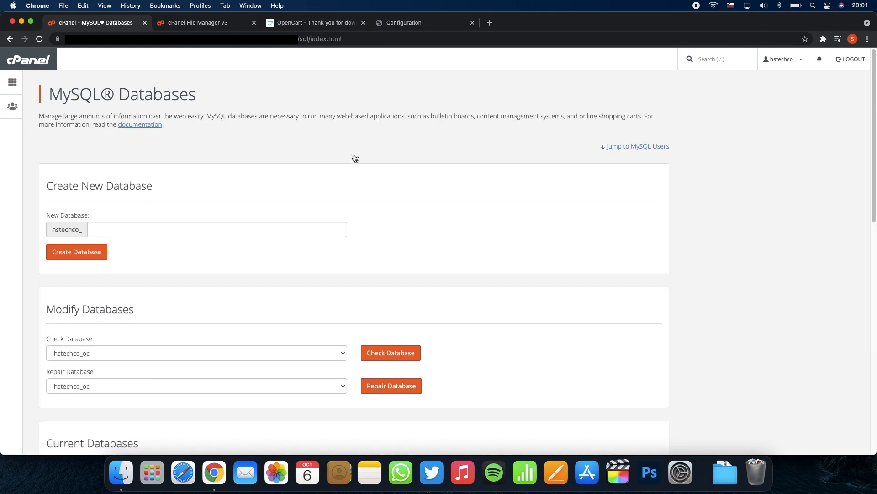
pyautogui.scroll(-5, 356, 159)
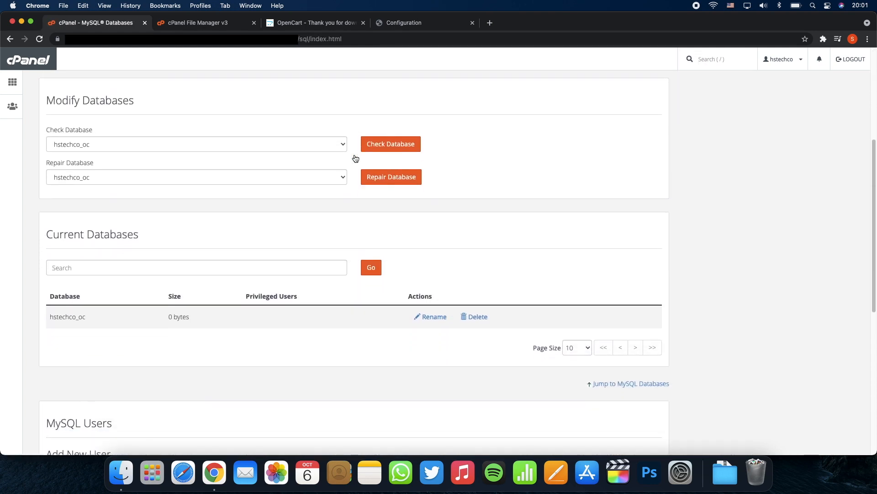
pyautogui.scroll(-6, 356, 158)
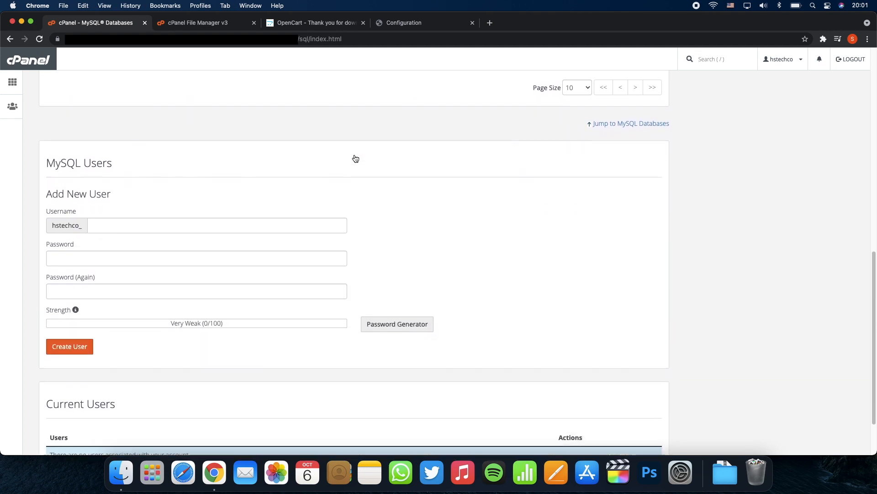
pyautogui.scroll(-1, 356, 159)
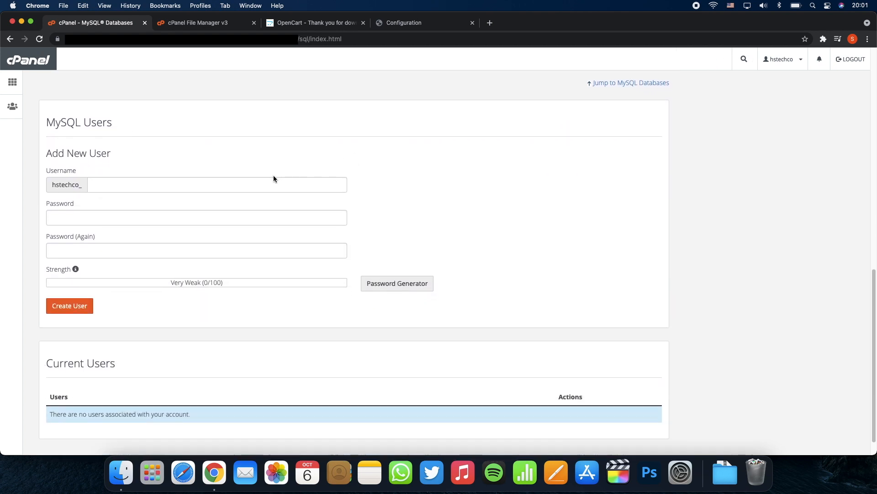
pyautogui.click(273, 180)
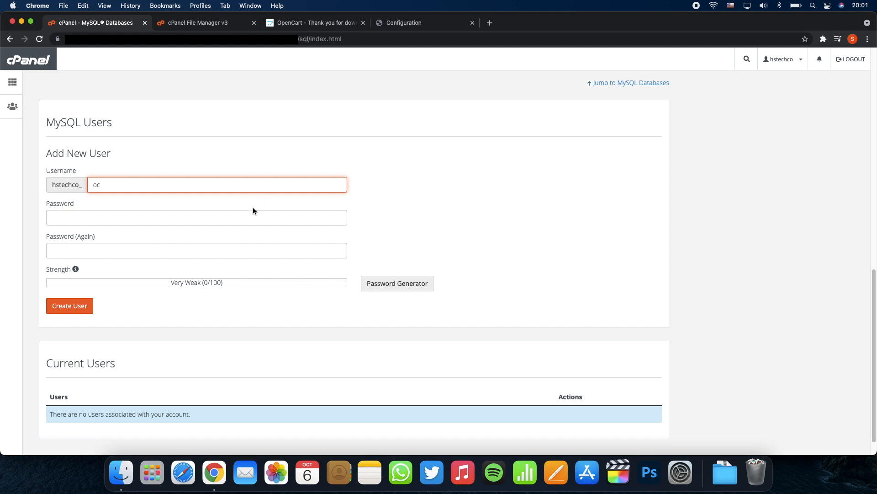
pyautogui.click(246, 220)
pyautogui.write('a')
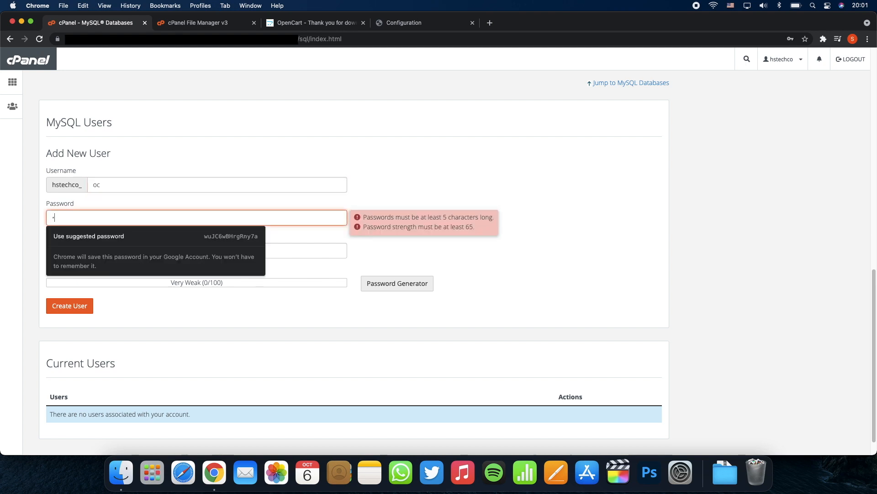
pyautogui.write('•••••••')
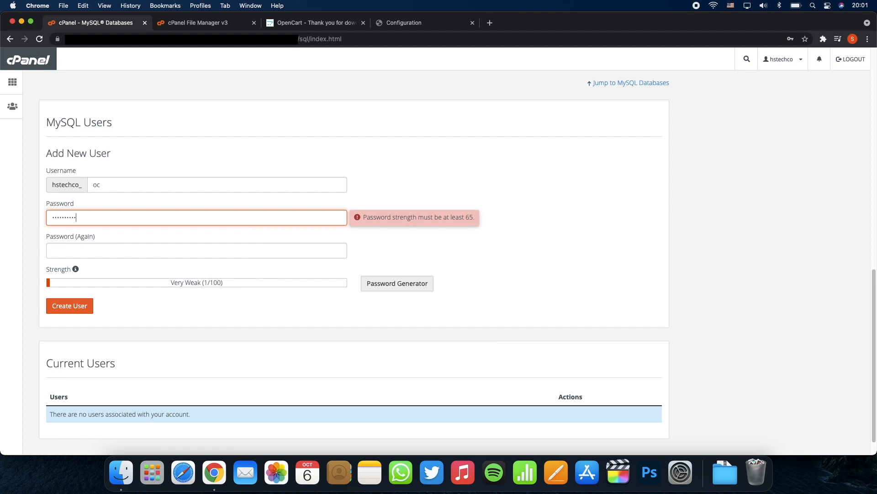
pyautogui.press('Tab')
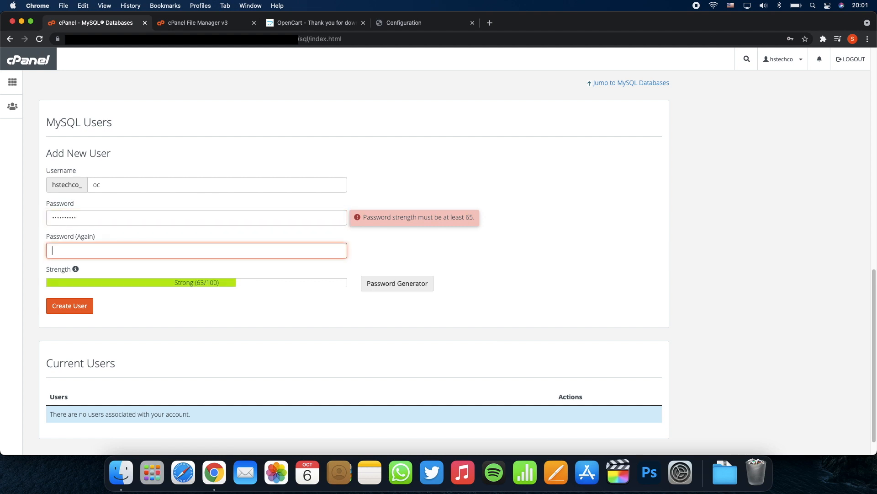
pyautogui.write('••')
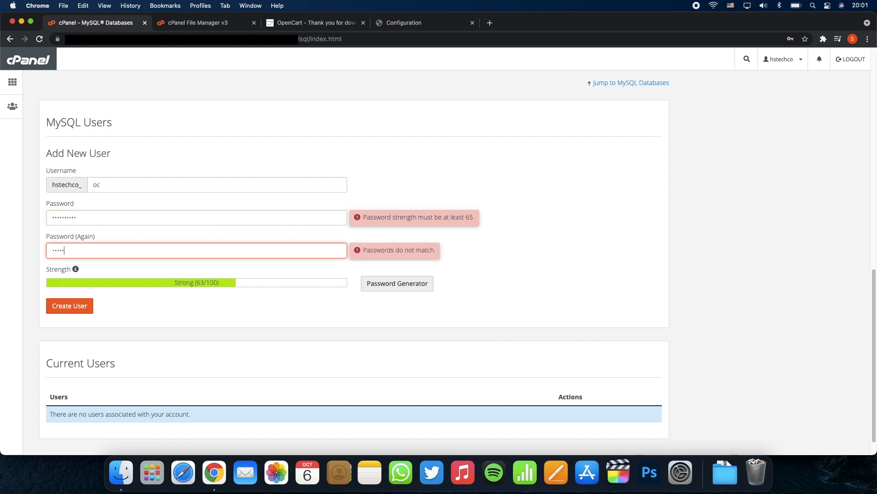
pyautogui.write('••••••••')
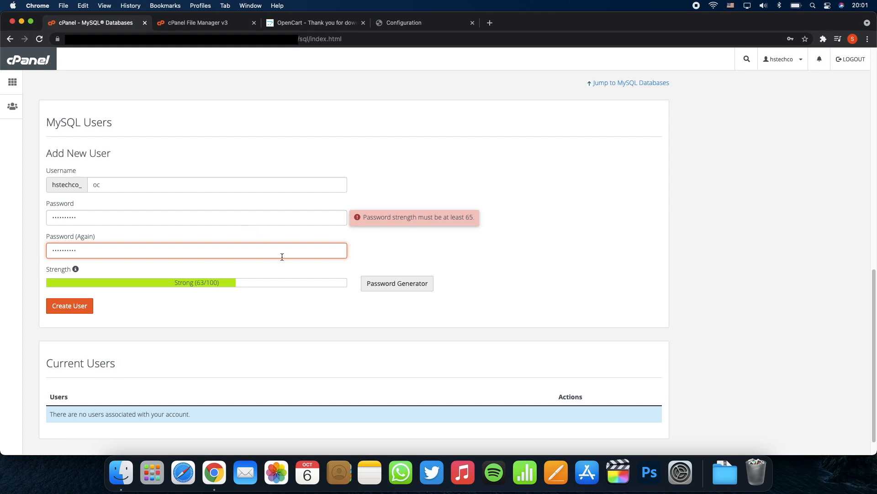
pyautogui.scroll(-2, 282, 256)
pyautogui.click(83, 282)
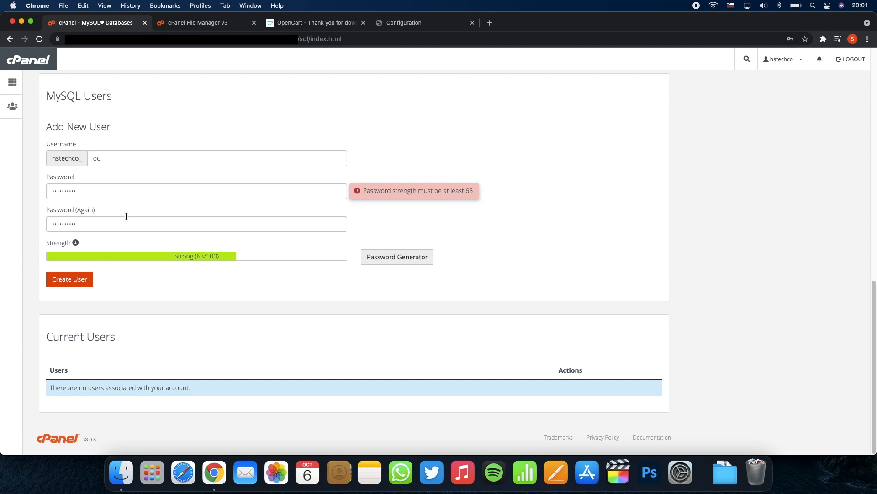
# Step: Strengthen the password with an extra character, re-confirm it, and create the oc MySQL user
pyautogui.click(139, 194)
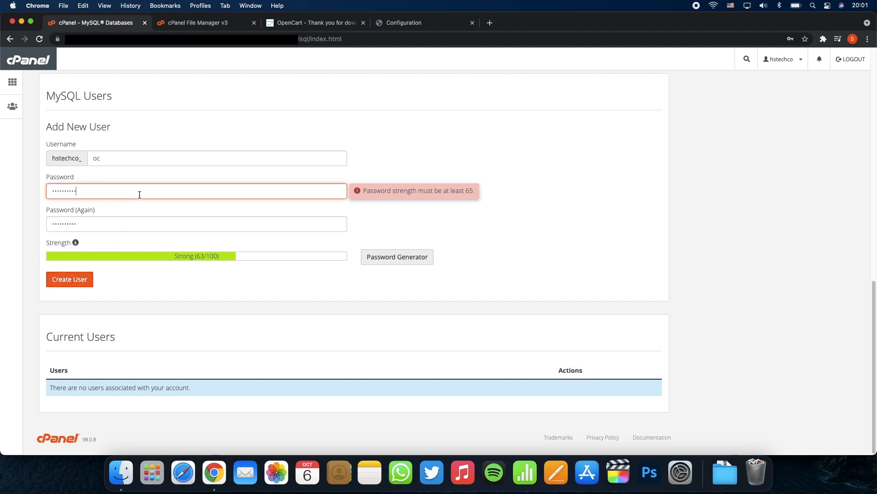
pyautogui.write('!')
pyautogui.click(138, 225)
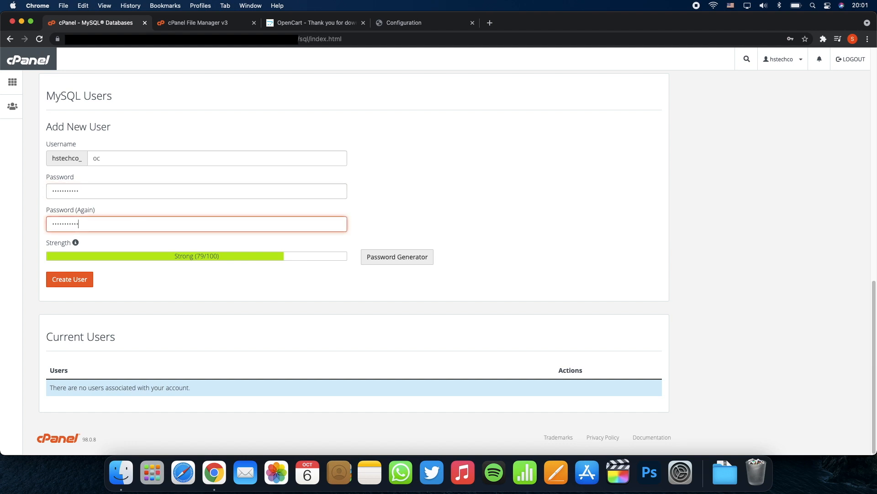
pyautogui.click(77, 285)
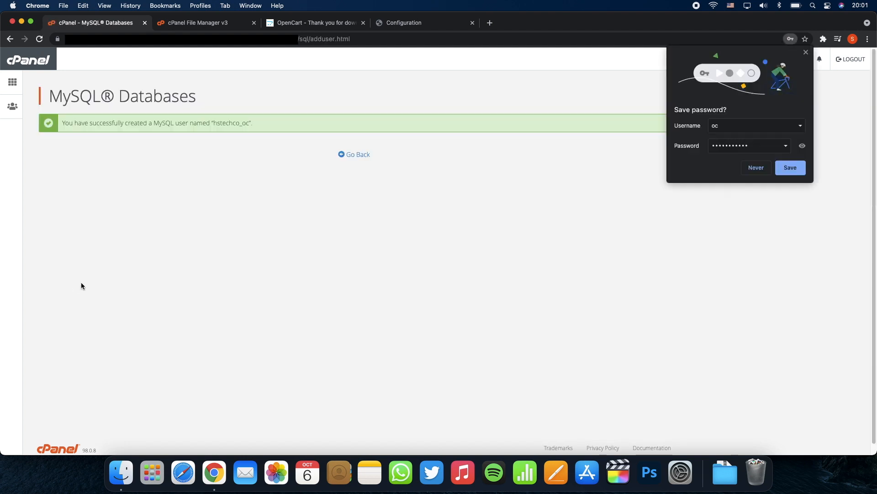
# Step: Grant the _oc user ALL PRIVILEGES on the _oc database and save with Make Changes
pyautogui.click(358, 155)
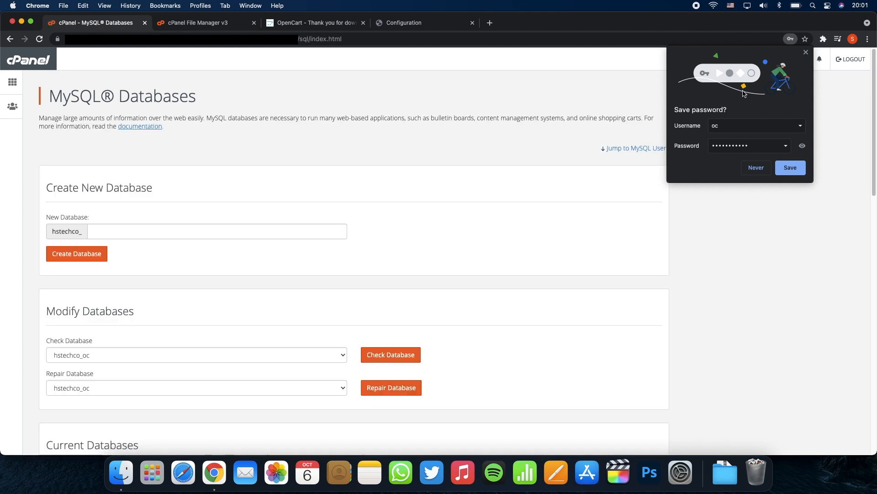
pyautogui.click(806, 52)
pyautogui.scroll(-2, 712, 191)
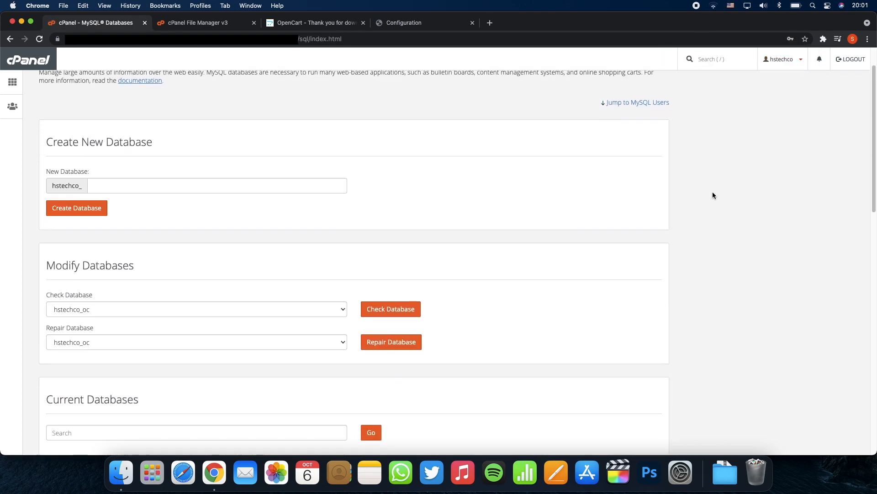
pyautogui.scroll(-7, 713, 195)
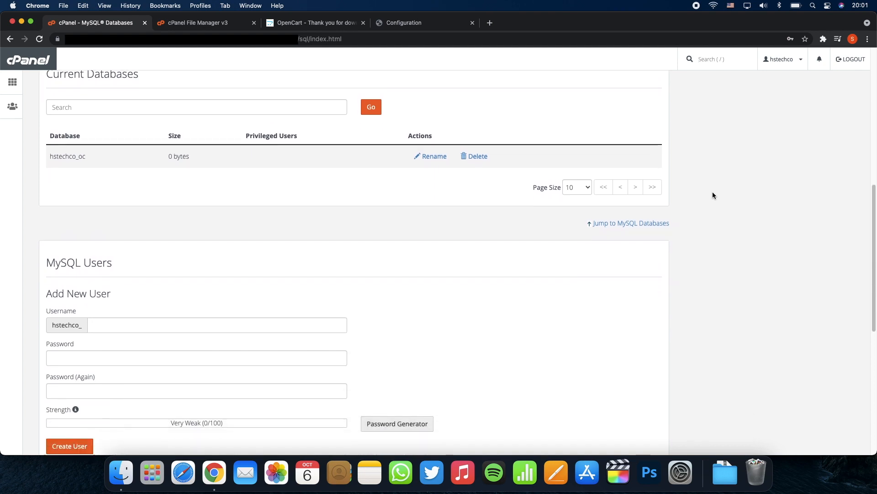
pyautogui.scroll(-6, 712, 195)
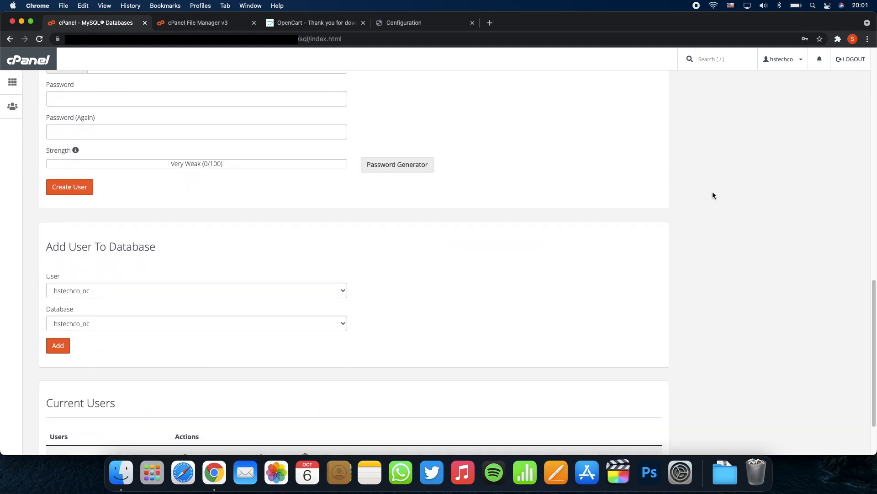
pyautogui.scroll(-1, 712, 191)
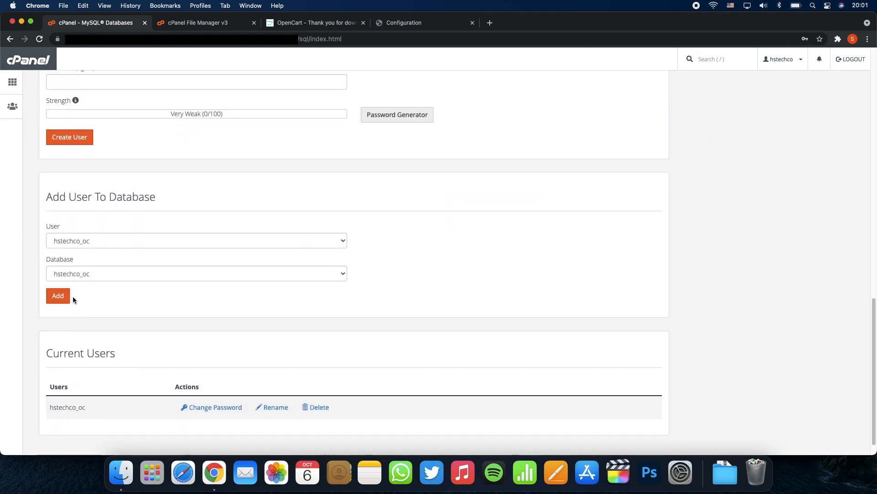
pyautogui.click(58, 295)
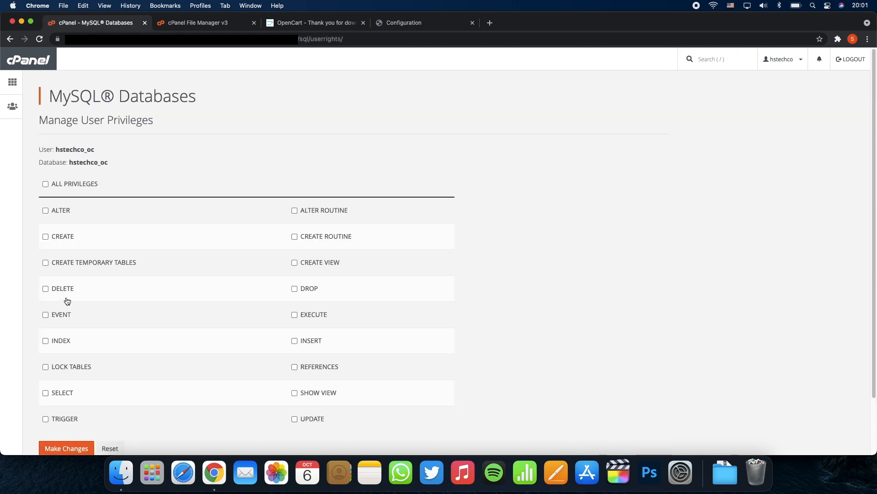
pyautogui.click(45, 184)
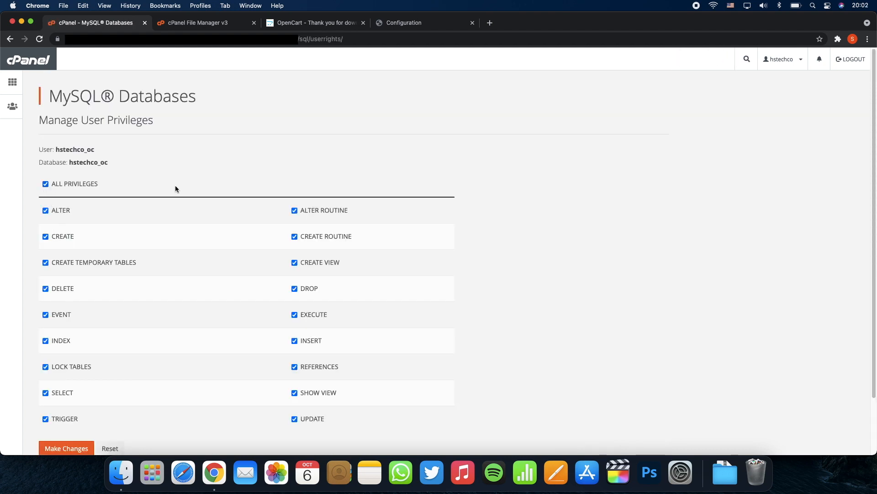
pyautogui.scroll(-2, 476, 273)
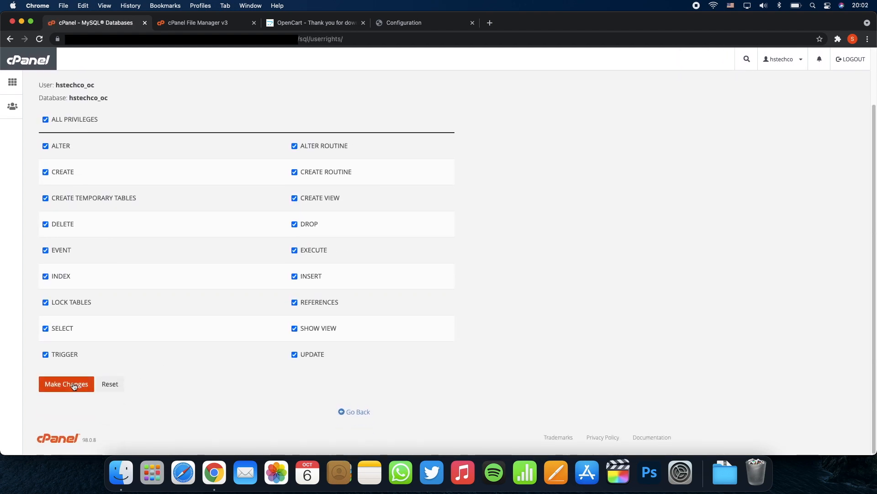
pyautogui.click(74, 386)
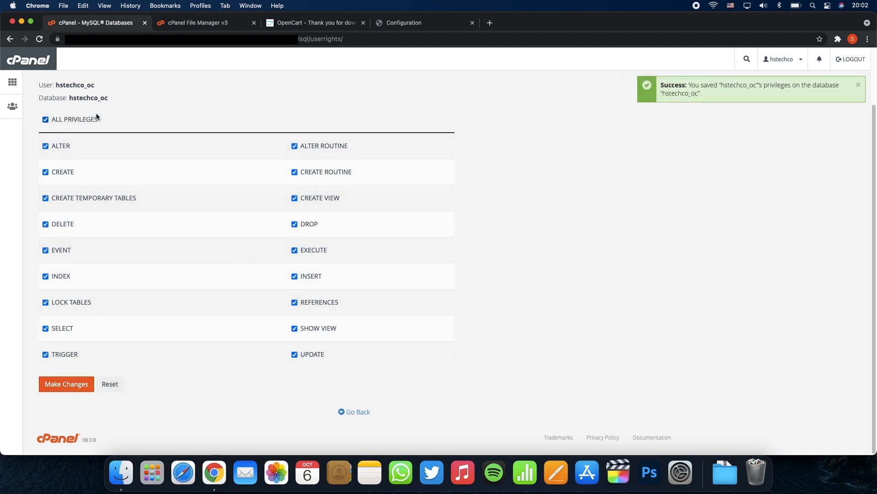
# Step: Copy the full _oc database username to the clipboard
pyautogui.moveTo(55, 85); pyautogui.dragTo(63, 85)
pyautogui.rightClick(63, 85)
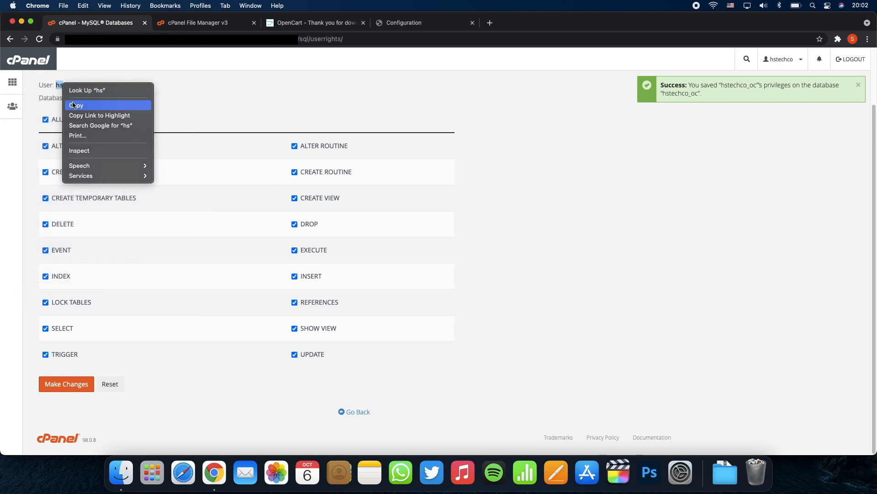
pyautogui.click(73, 105)
pyautogui.click(122, 82)
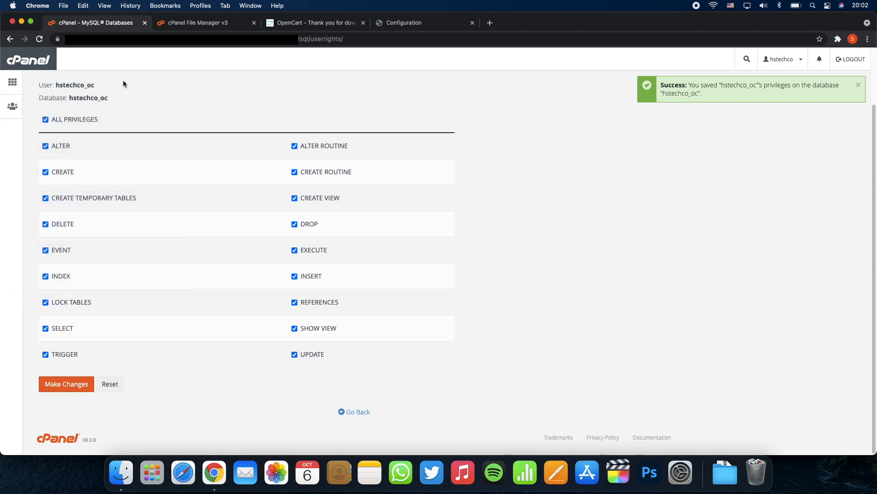
pyautogui.doubleClick(72, 86)
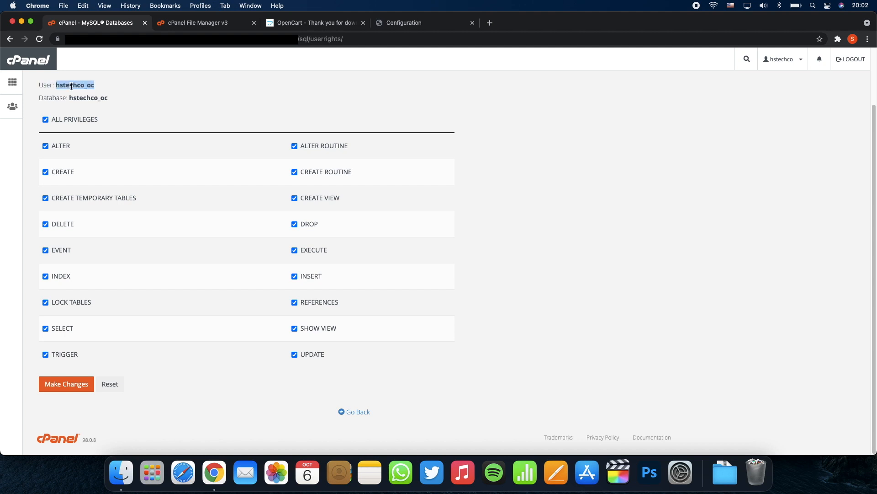
pyautogui.rightClick(71, 86)
pyautogui.click(79, 105)
# Step: Replace root with the _oc username, enter its password, and paste _oc as the Database name
pyautogui.click(302, 25)
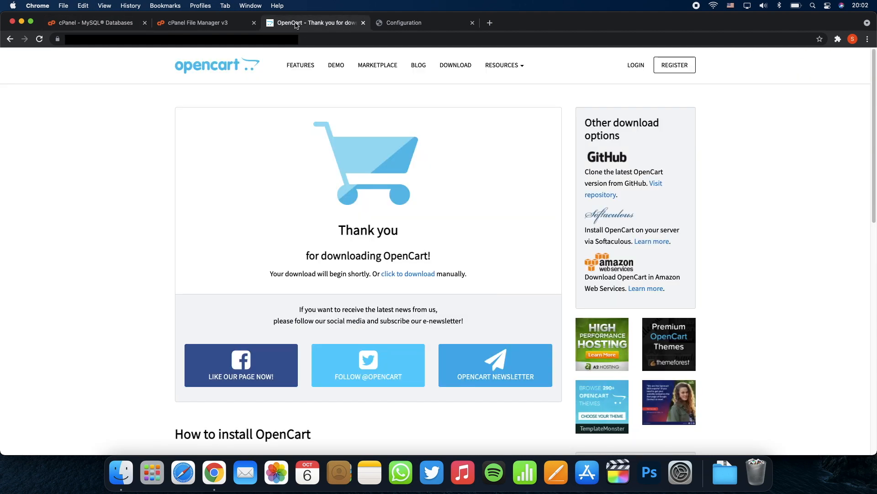
pyautogui.click(210, 26)
pyautogui.click(408, 26)
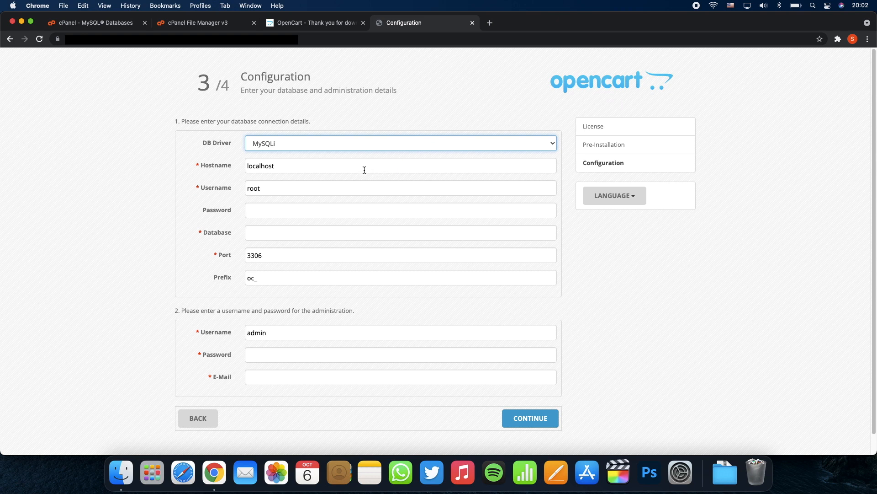
pyautogui.doubleClick(338, 184)
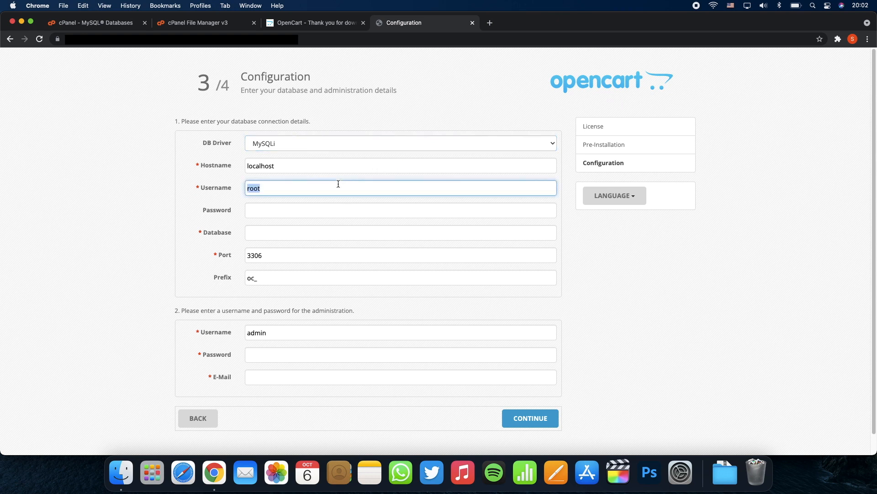
pyautogui.rightClick(338, 184)
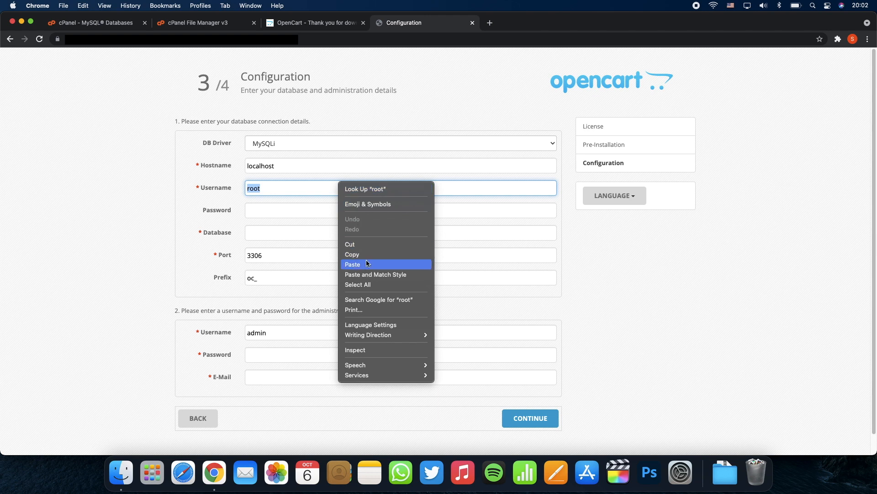
pyautogui.click(367, 264)
pyautogui.click(335, 210)
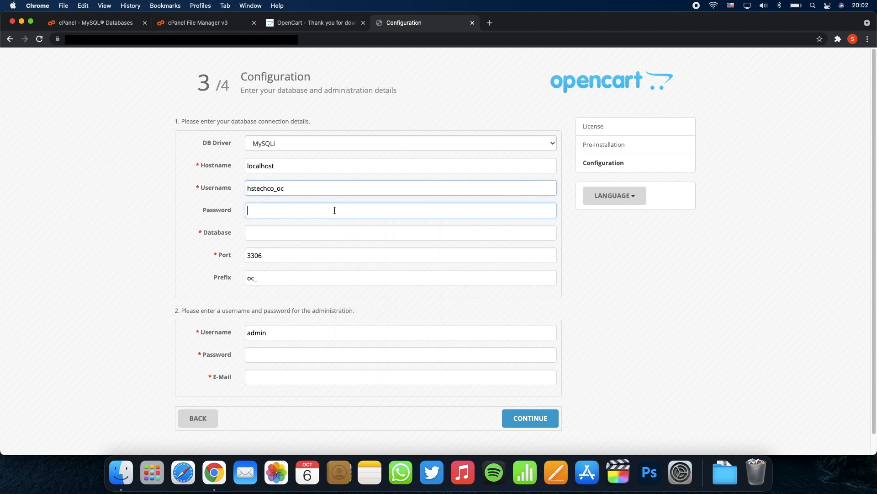
pyautogui.write('*')
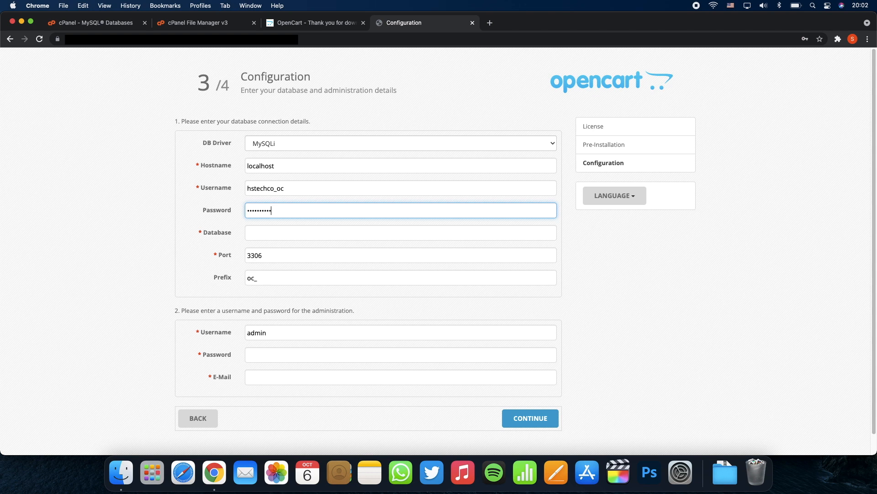
pyautogui.click(320, 234)
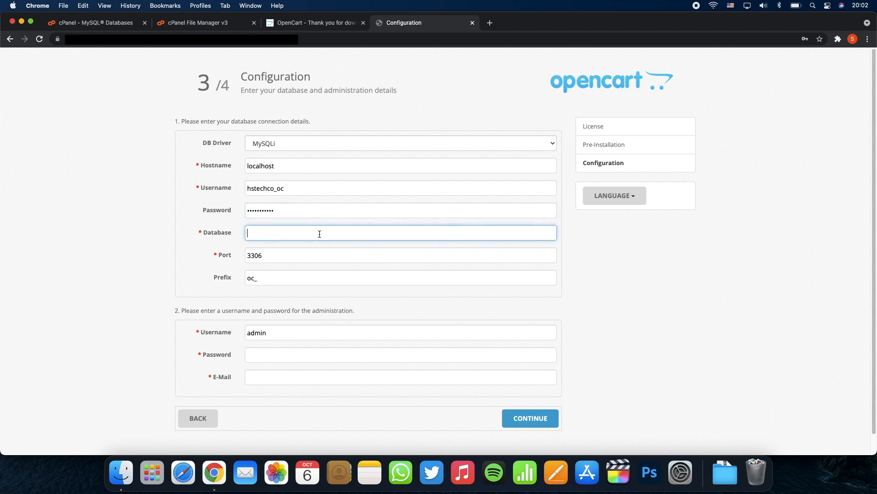
pyautogui.rightClick(320, 233)
pyautogui.click(342, 300)
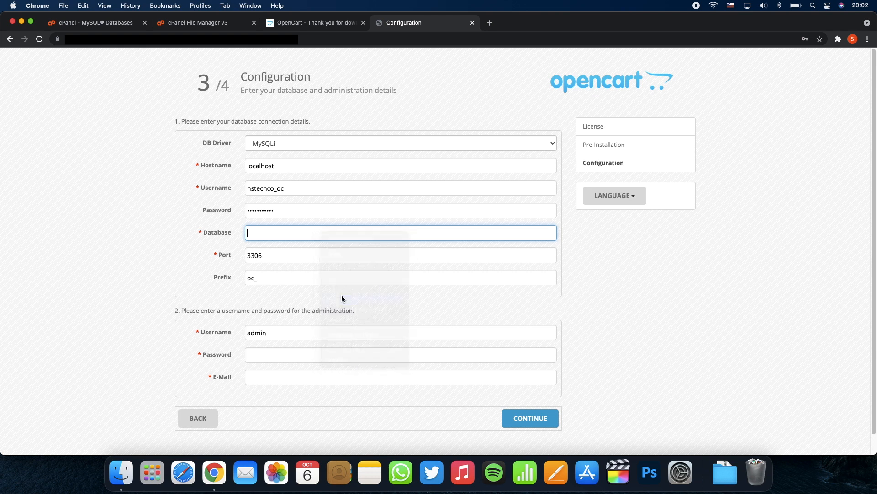
# Step: Fill in the admin password and e-mail, then run the installation with Continue
pyautogui.scroll(-1, 342, 298)
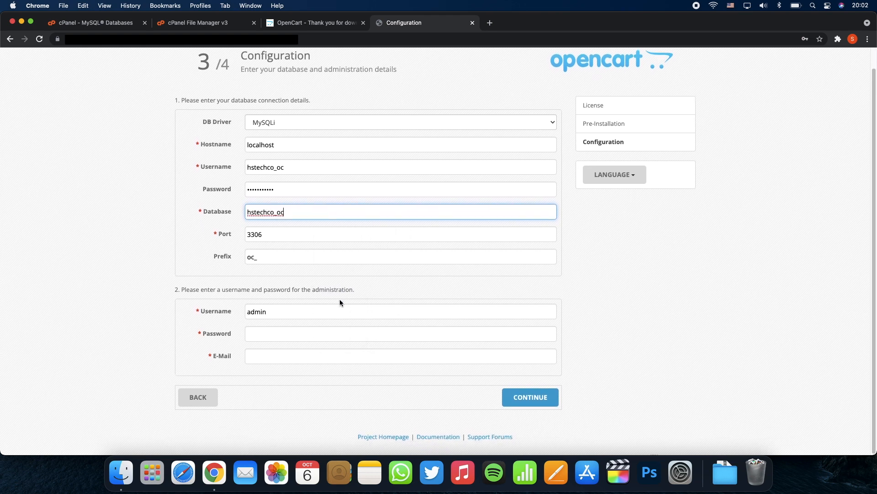
pyautogui.click(312, 336)
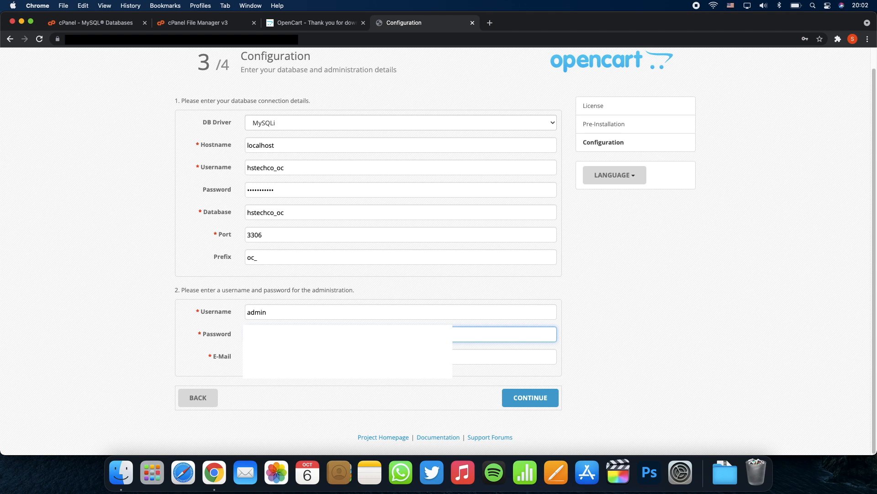
pyautogui.click(312, 356)
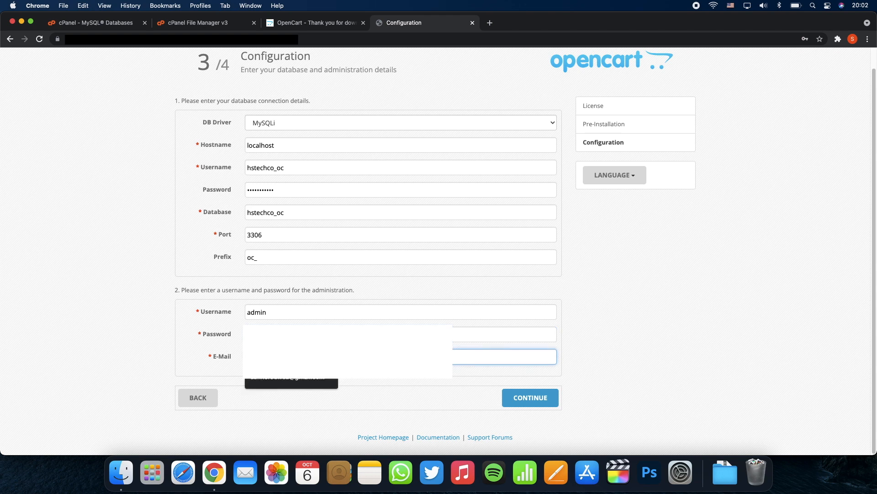
pyautogui.click(291, 383)
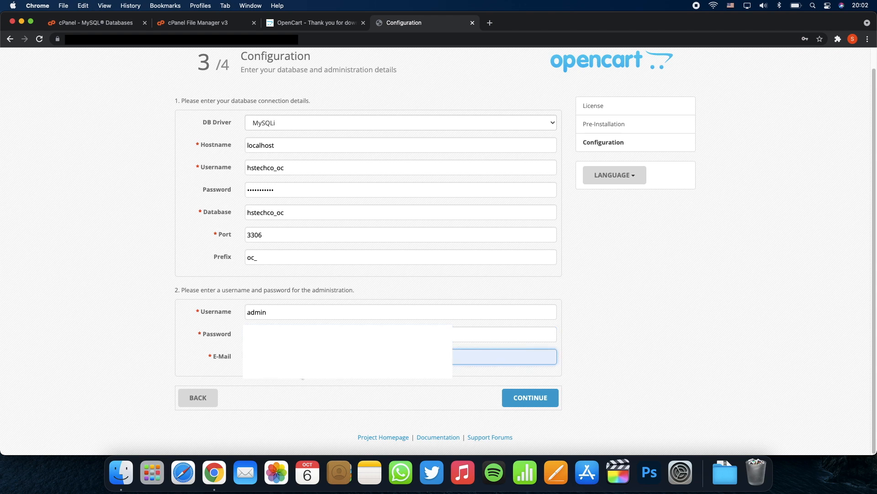
pyautogui.click(530, 405)
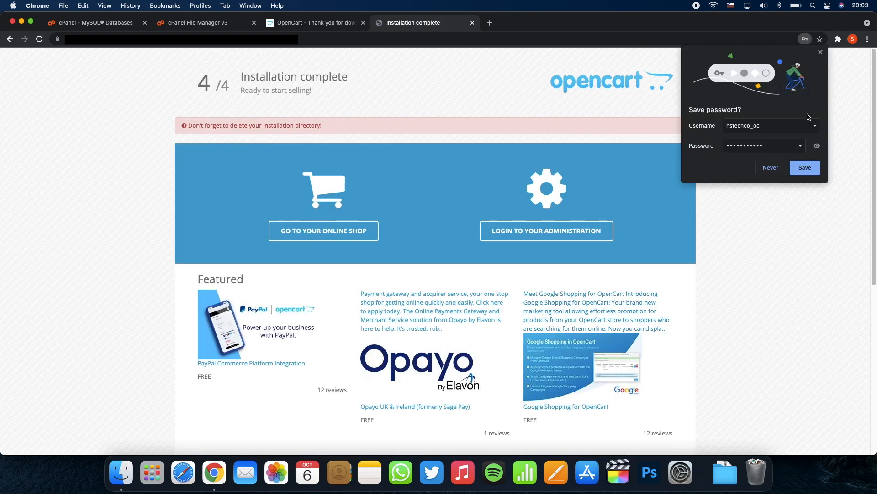
# Step: Close Chrome's Save password bubble on the 4/4 Installation complete page
pyautogui.click(822, 54)
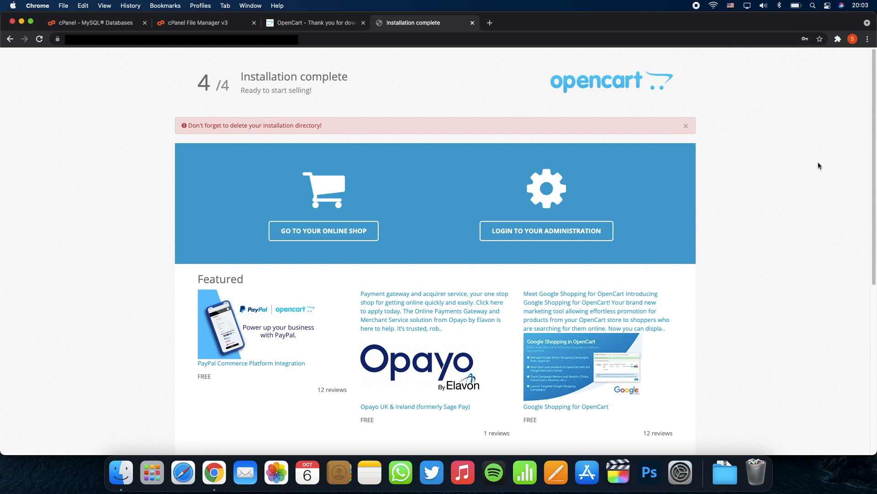
pyautogui.scroll(-1, 818, 162)
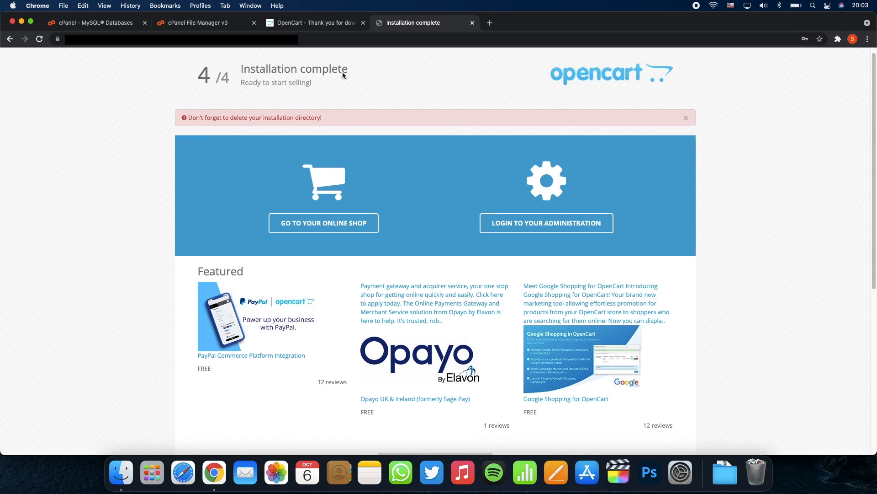
pyautogui.click(223, 31)
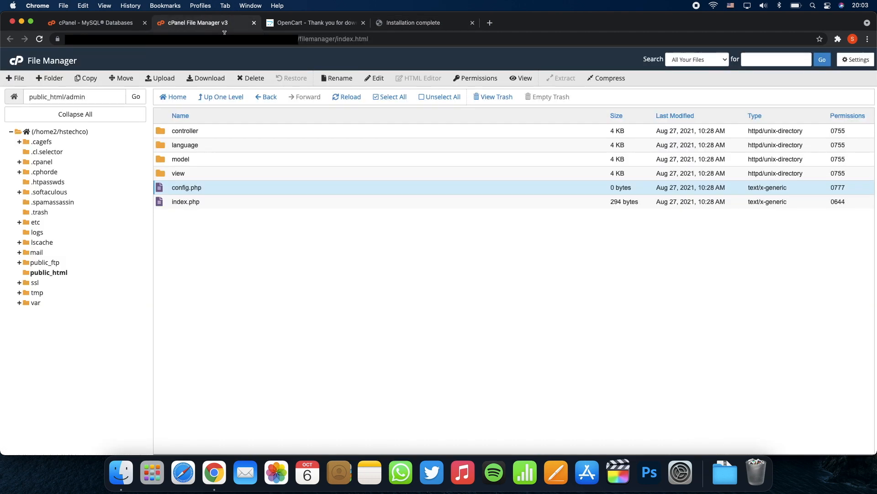
# Step: Move the install folder in public_html to the trash, then go back to the installer tab
pyautogui.click(268, 97)
pyautogui.click(338, 97)
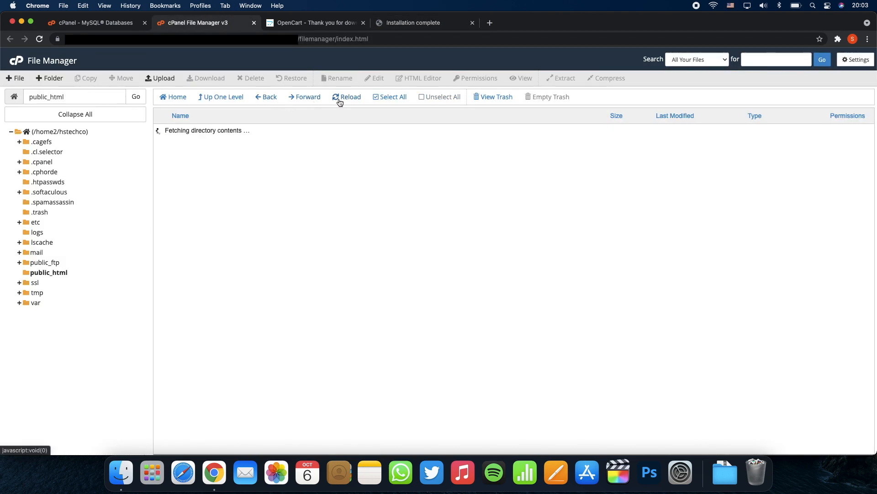
pyautogui.click(216, 187)
pyautogui.rightClick(216, 188)
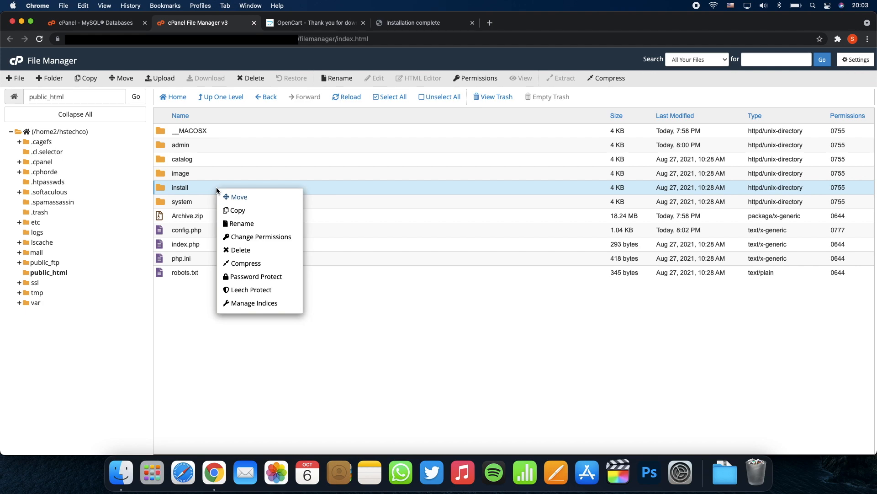
pyautogui.click(246, 252)
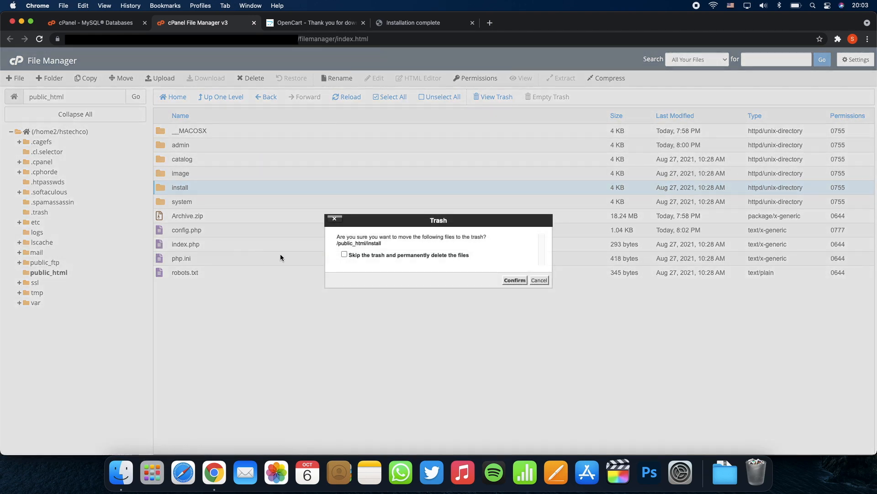
pyautogui.click(513, 280)
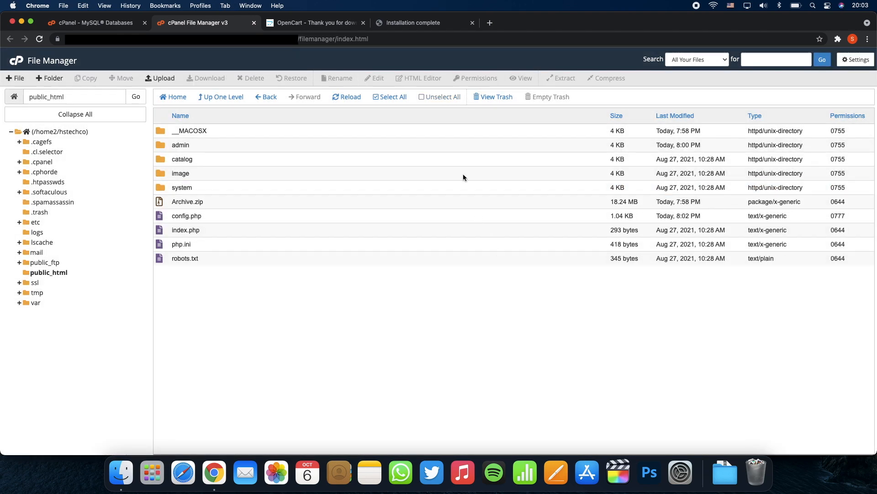
pyautogui.click(413, 23)
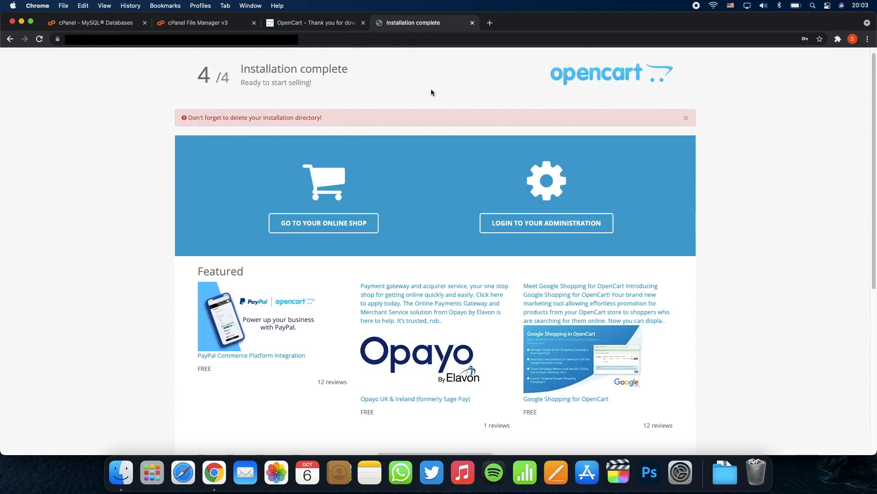
# Step: Open the online shop link in a new tab and look over the Your Store menus
pyautogui.rightClick(355, 227)
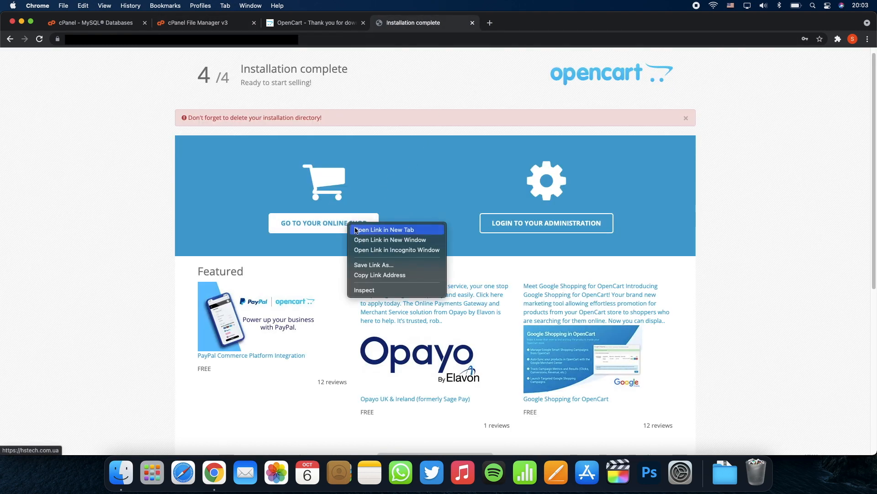
pyautogui.click(357, 230)
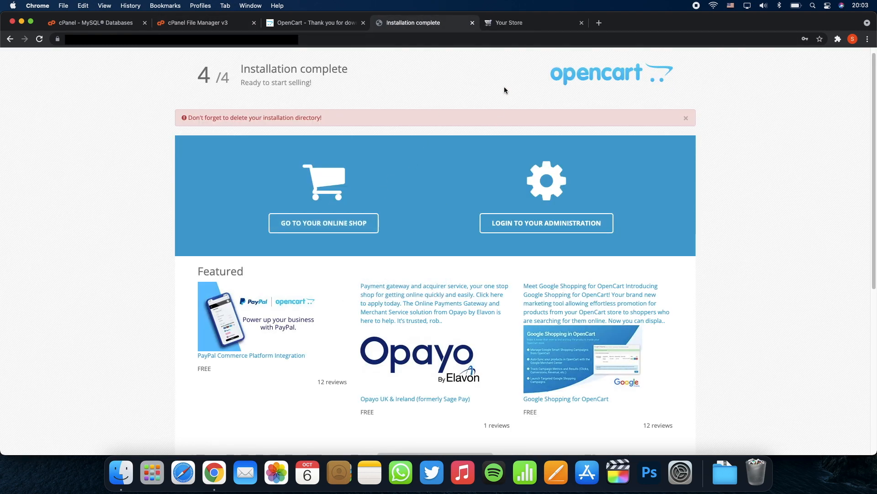
pyautogui.click(532, 27)
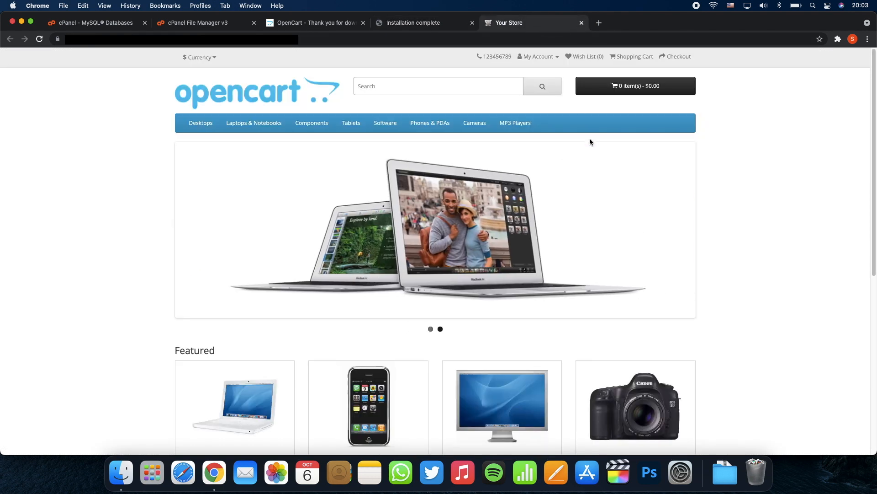
pyautogui.moveTo(203, 125)
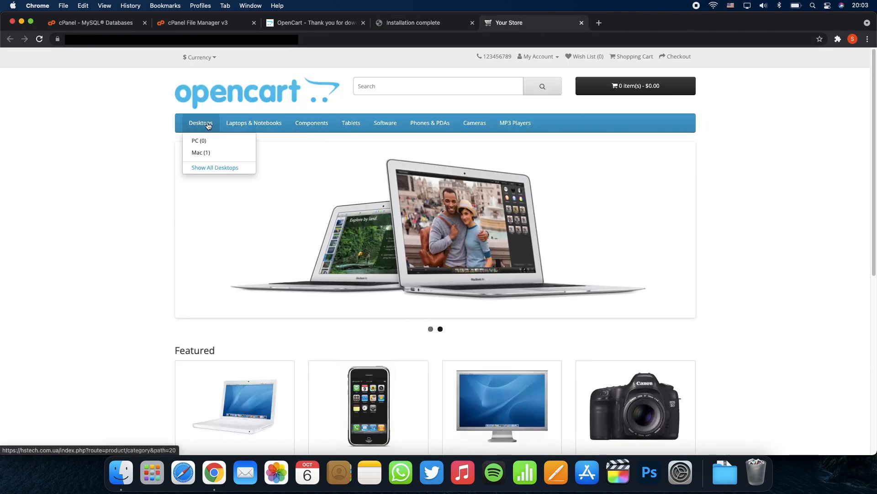
pyautogui.moveTo(307, 121)
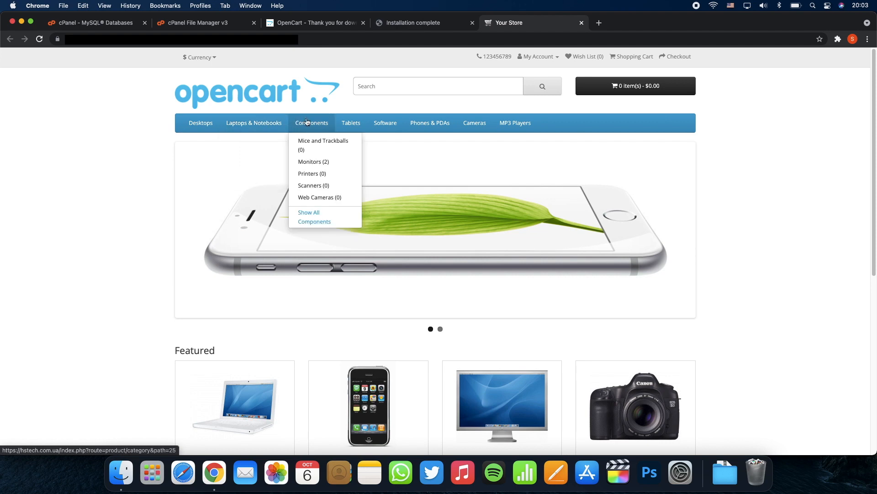
pyautogui.click(426, 23)
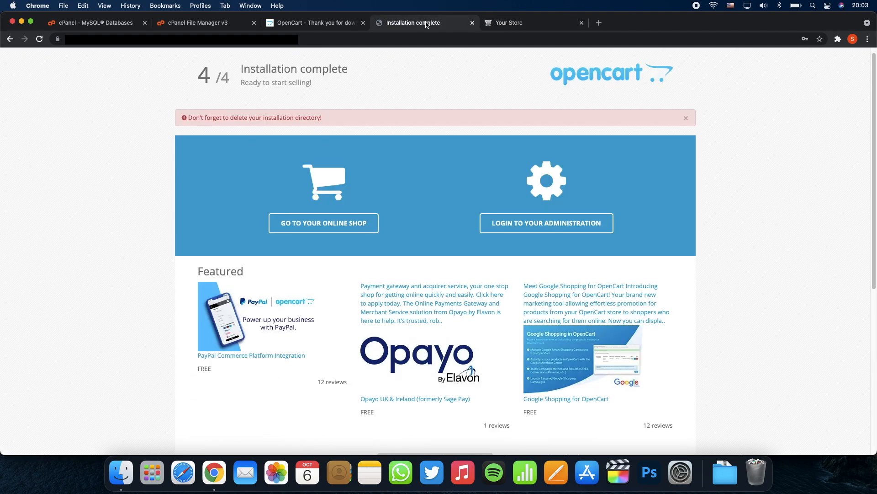
# Step: Open the online shop in the same tab, then go back to Installation complete
pyautogui.scroll(-2, 451, 123)
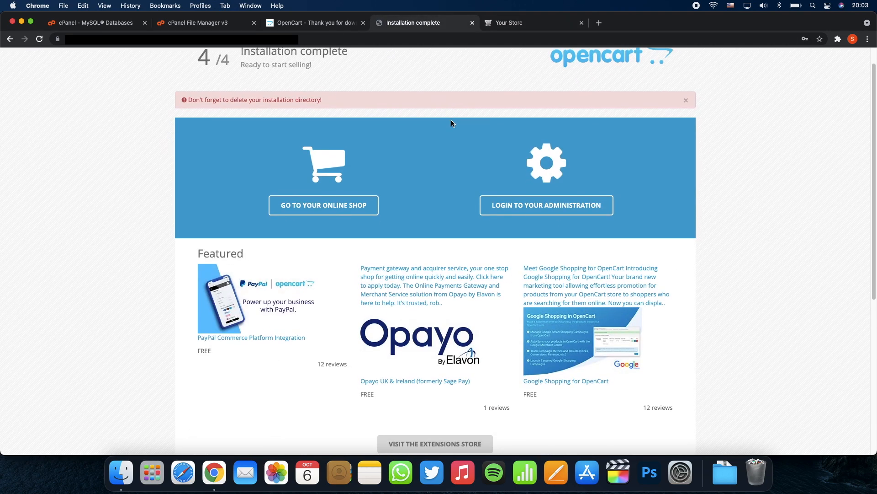
pyautogui.click(355, 215)
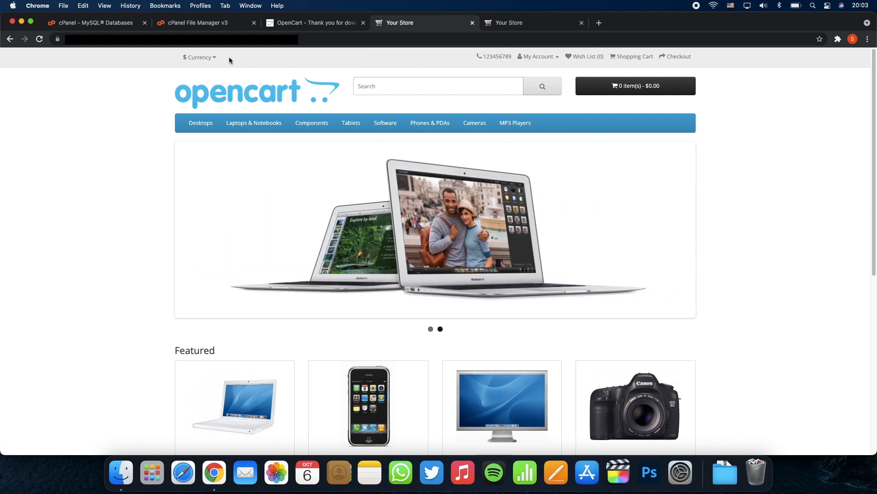
pyautogui.click(10, 39)
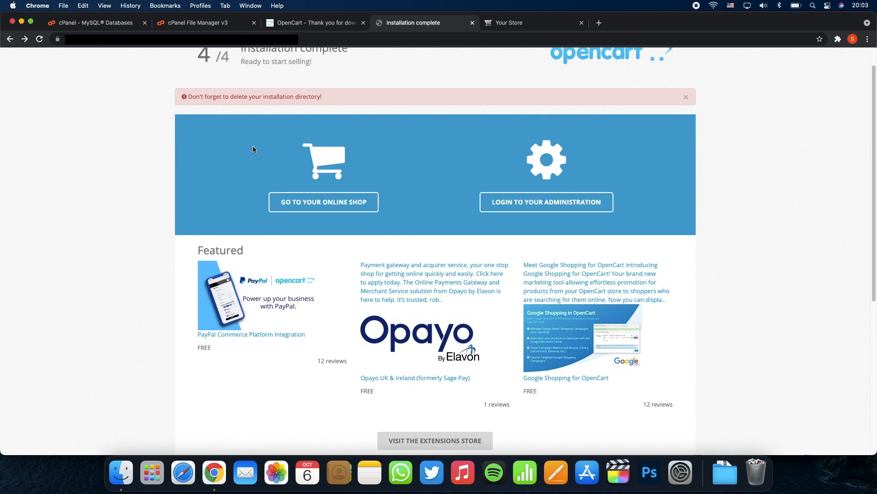
# Step: Log in to the OpenCart administration with username admin and the admin password
pyautogui.click(519, 203)
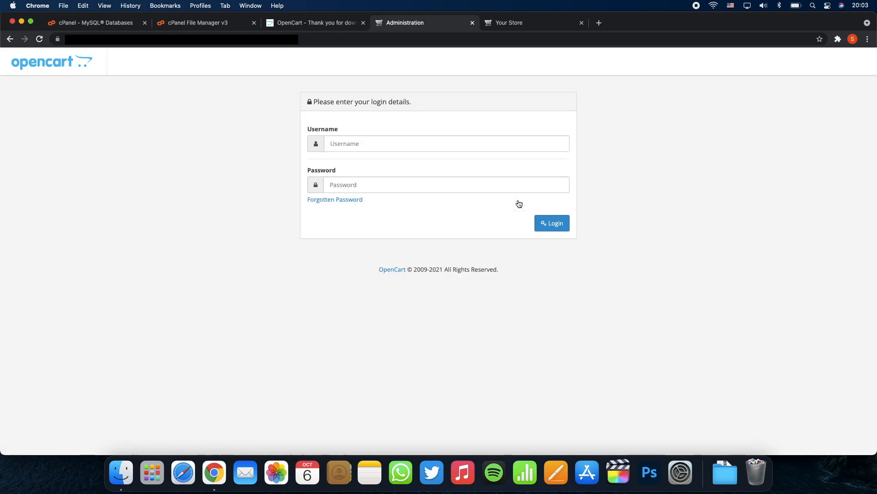
pyautogui.click(443, 145)
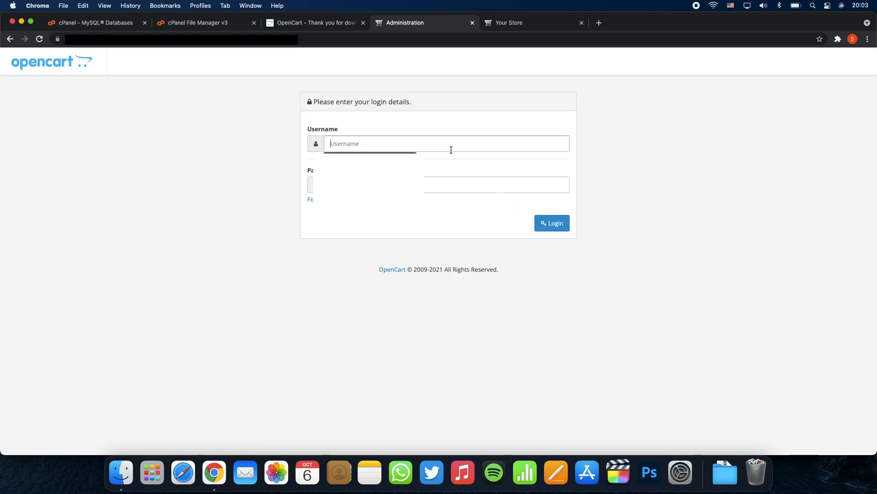
pyautogui.write('admin')
pyautogui.click(330, 184)
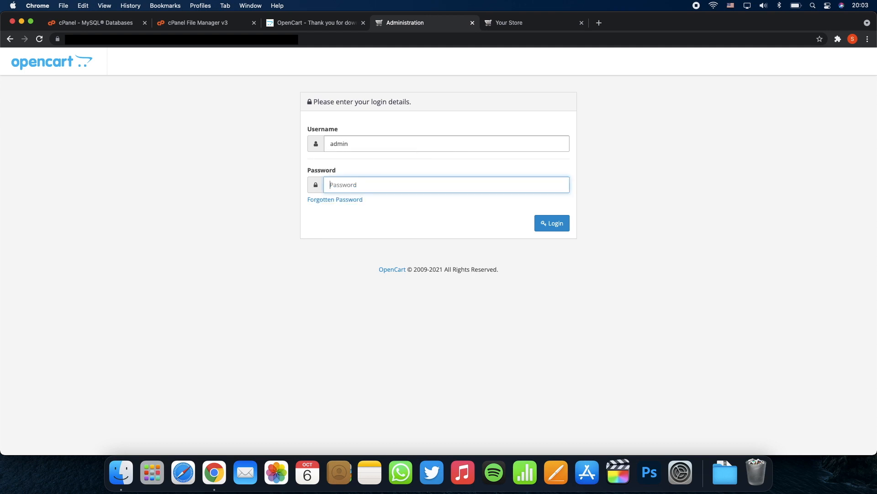
pyautogui.write('•')
pyautogui.click(552, 223)
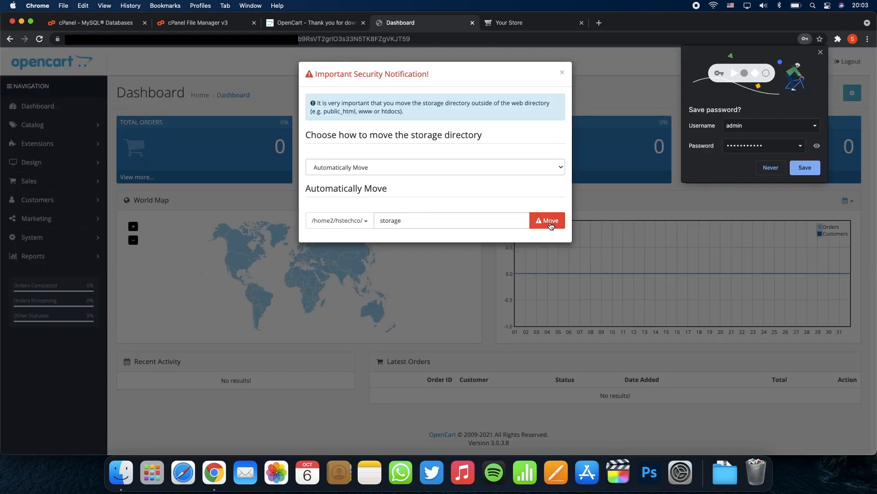
# Step: Move the storage directory using Automatically Move, close the security notification, and reload the dashboard
pyautogui.click(823, 53)
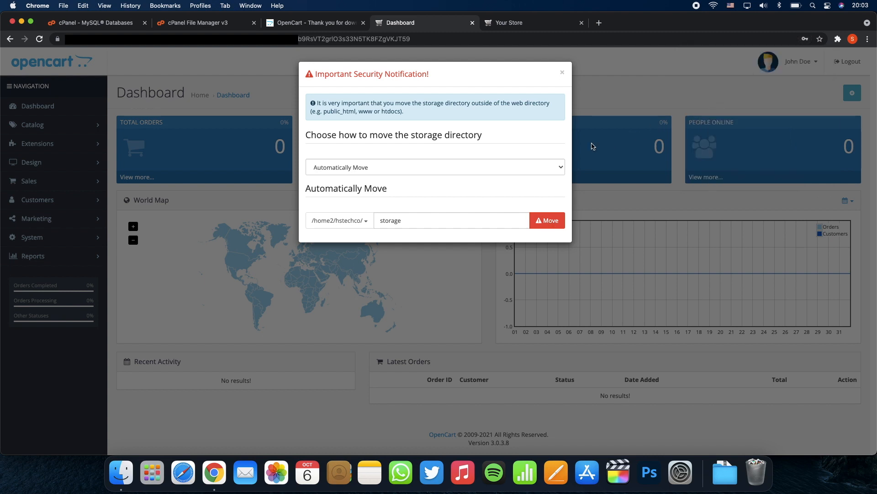
pyautogui.click(558, 167)
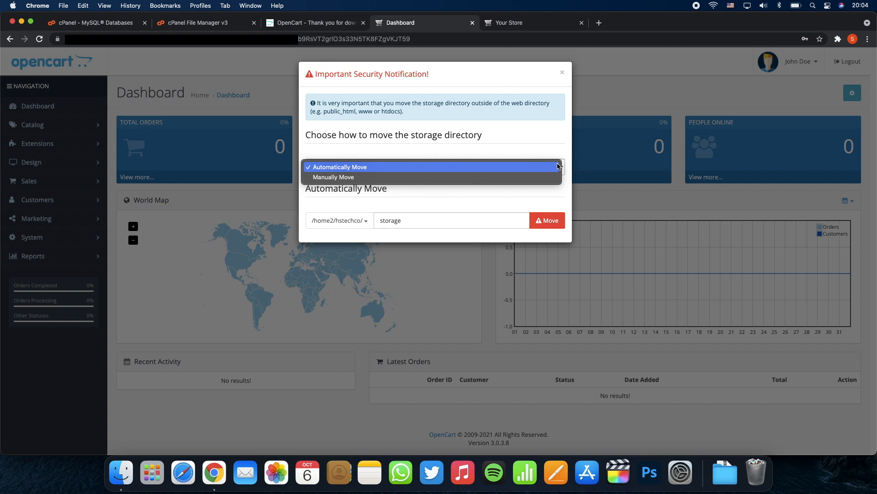
pyautogui.click(545, 150)
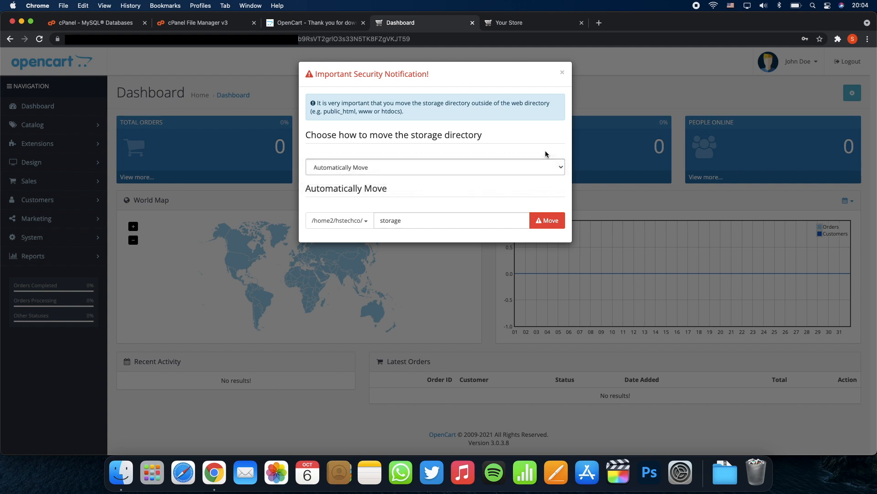
pyautogui.click(536, 215)
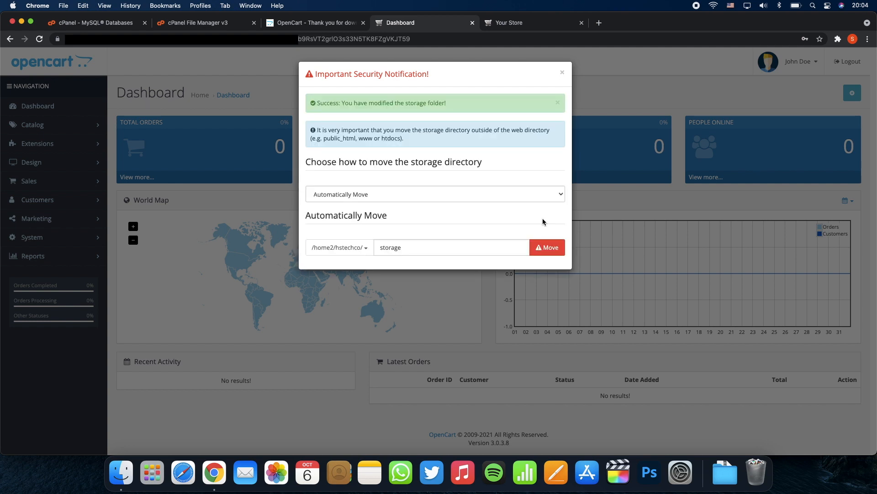
pyautogui.click(563, 73)
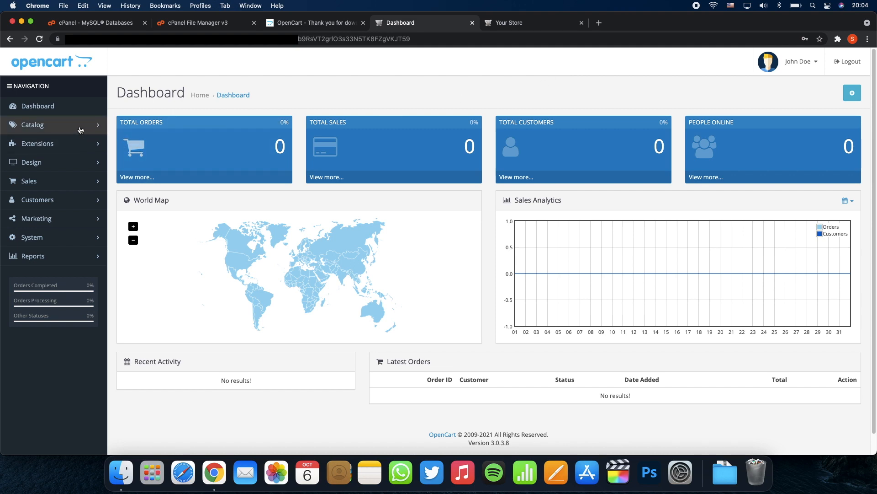
pyautogui.click(60, 111)
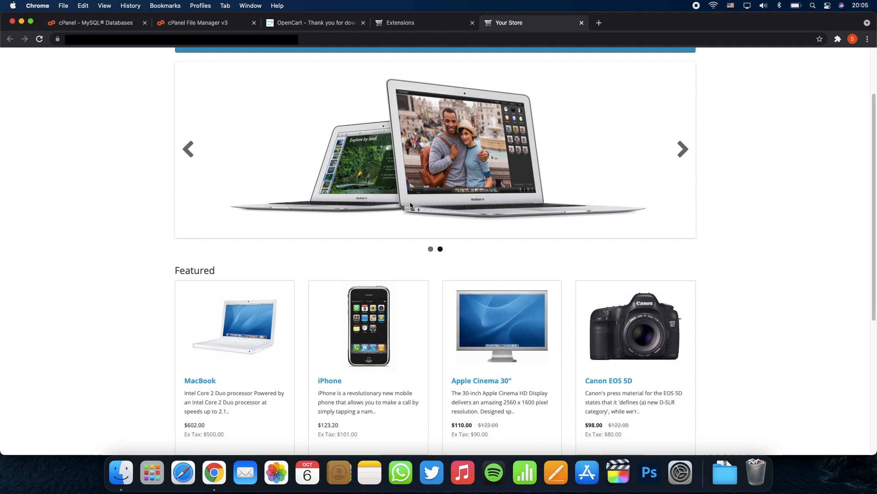
# Step: View the MacBook product page on Your Store, then return to the store home page
pyautogui.scroll(-1, 410, 203)
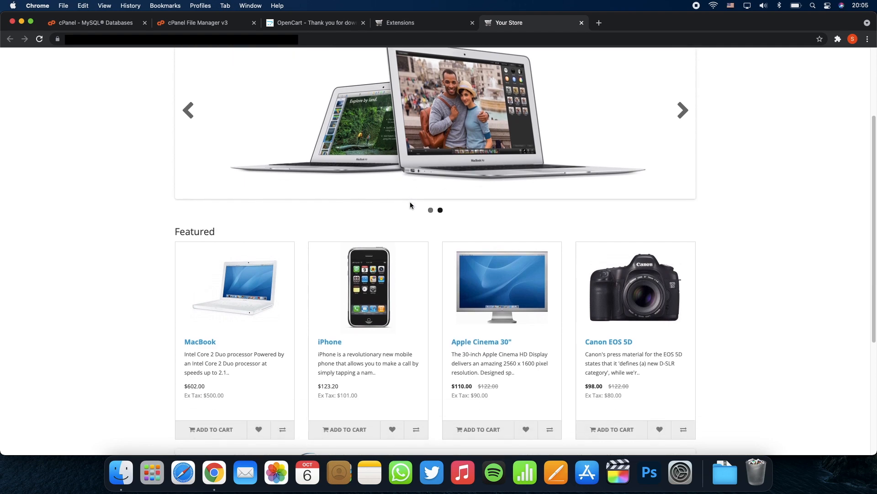
pyautogui.scroll(-4, 434, 218)
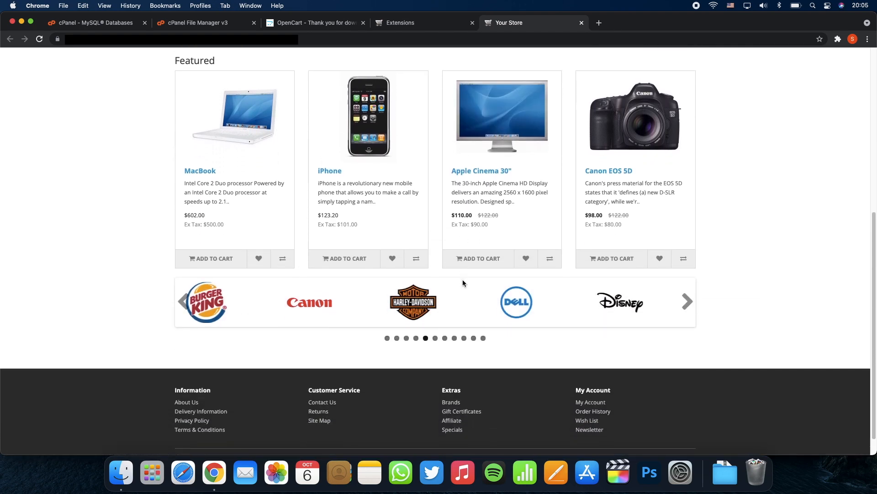
pyautogui.scroll(1, 463, 281)
pyautogui.click(259, 177)
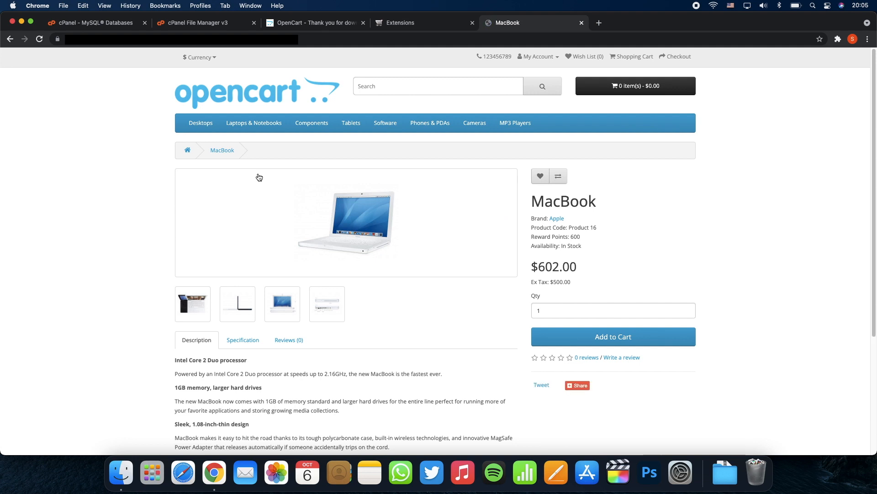
pyautogui.click(238, 108)
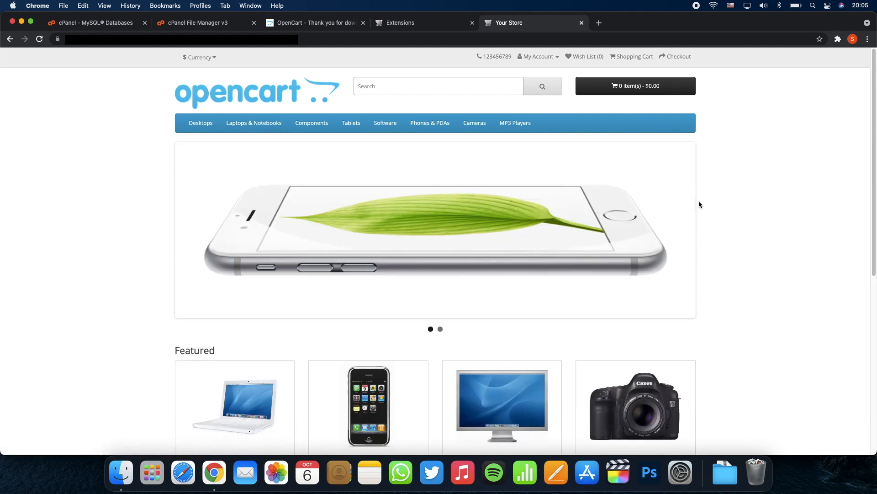
pyautogui.rightClick(760, 207)
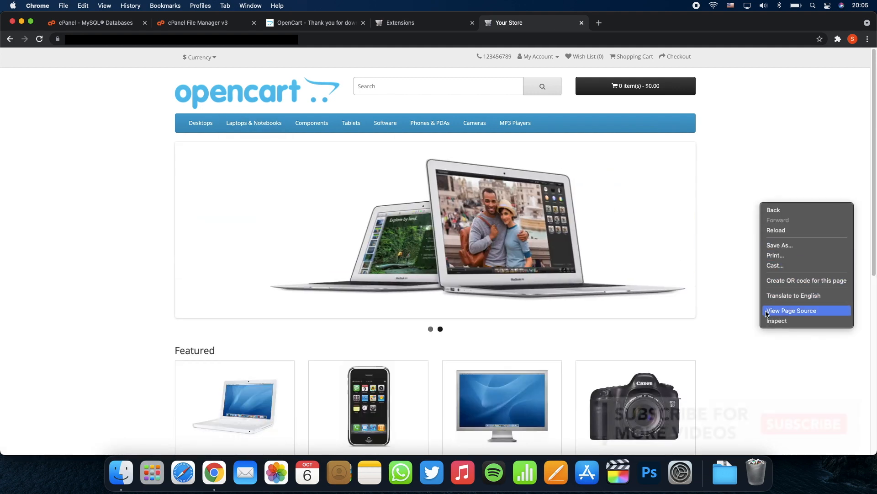
# Step: Open DevTools and preview the storefront at 400×804, toggling the Categories menu
pyautogui.click(772, 321)
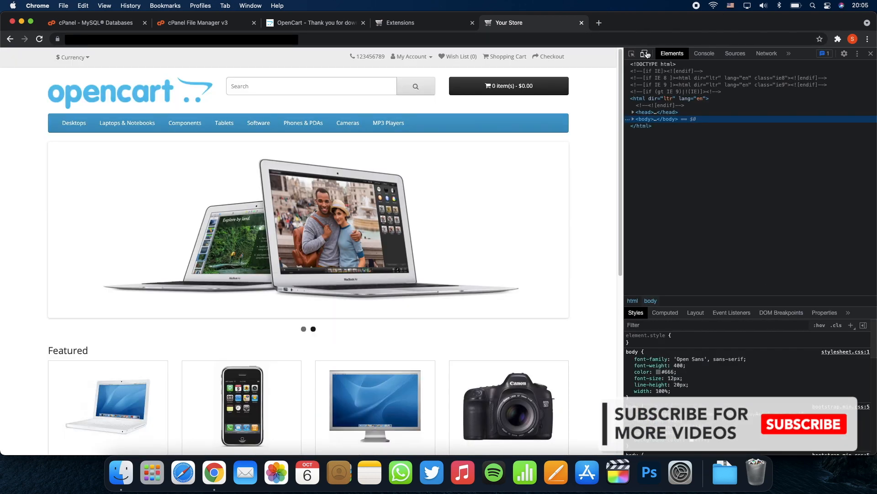
pyautogui.click(645, 53)
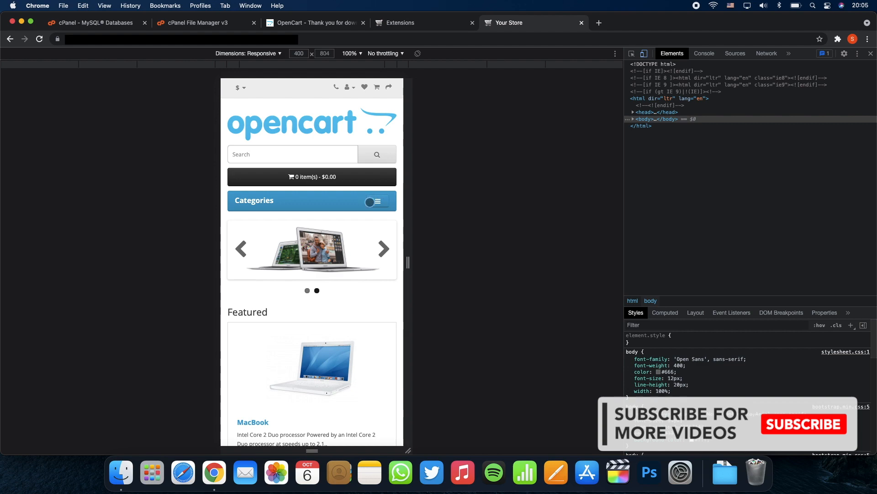
pyautogui.click(370, 202)
pyautogui.click(370, 202)
pyautogui.scroll(-2, 369, 202)
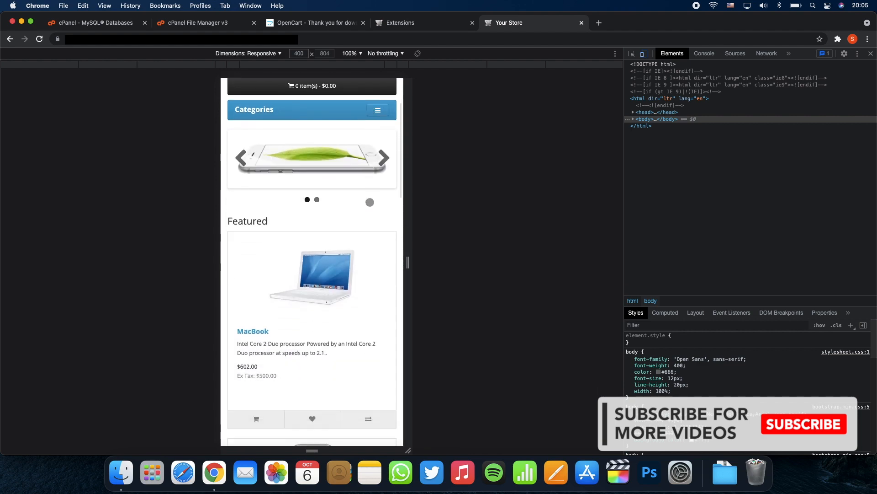